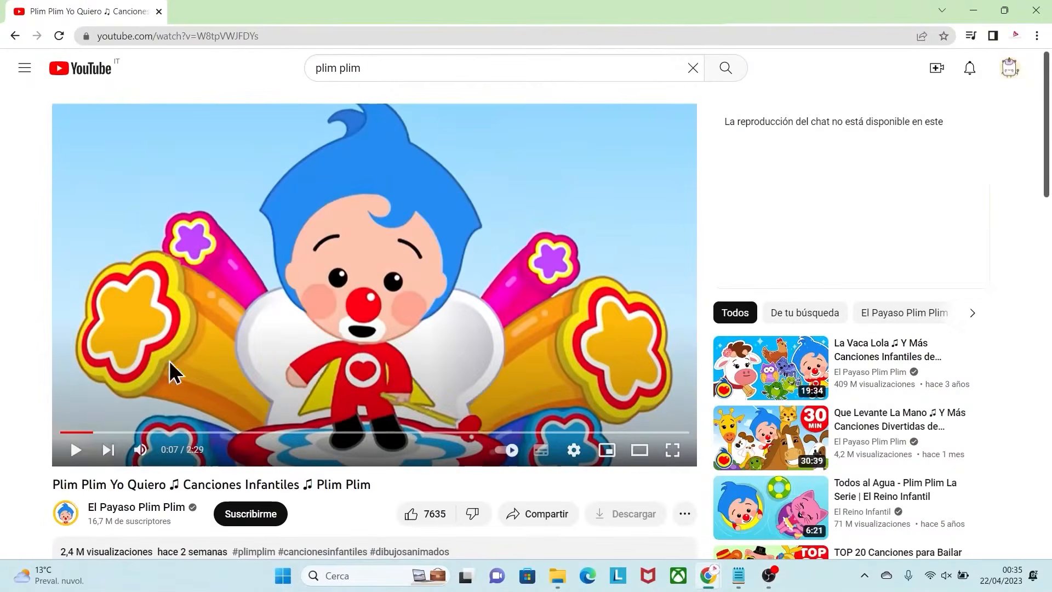
Step: Play the Plim Plim Yo Quiero video to preview the source material
left_click(76, 449)
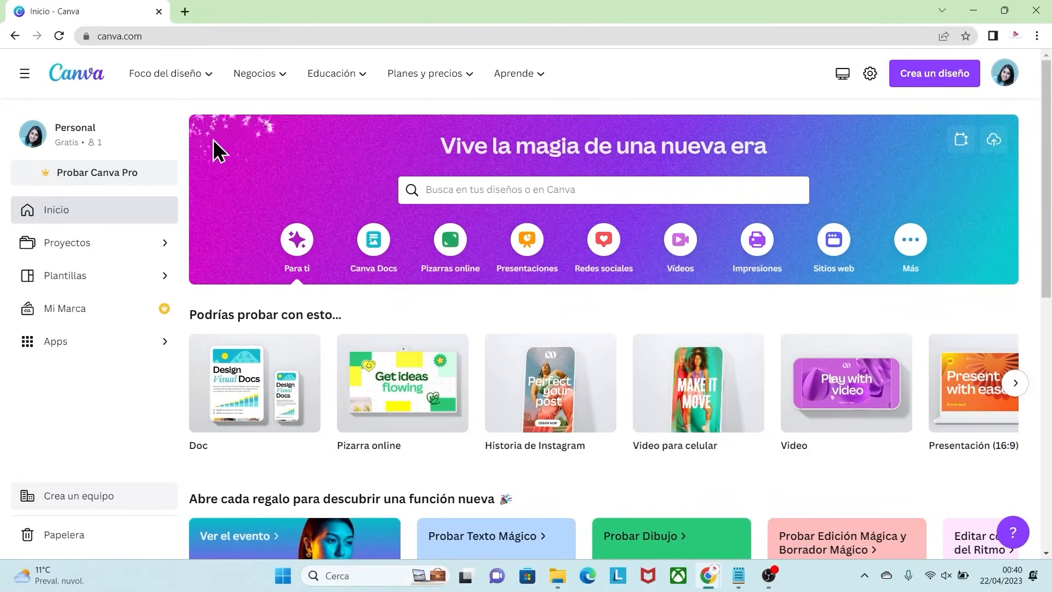
Step: In Canva, create a new Video para celular design and upload the Plim Plim Yo Quiero MP4 from the Download folder
left_click(937, 81)
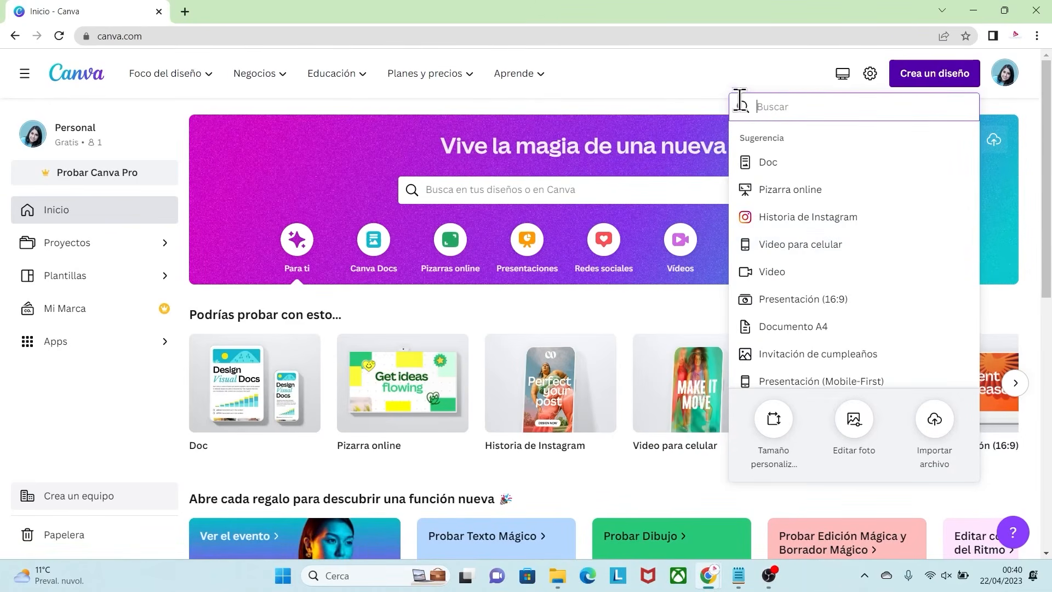
left_click(811, 244)
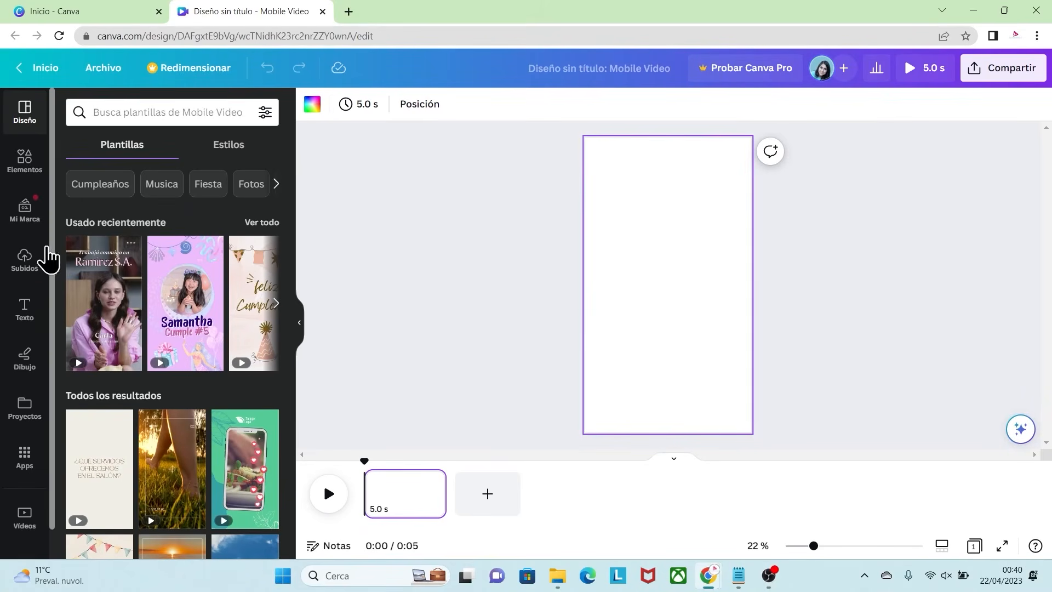
left_click(24, 260)
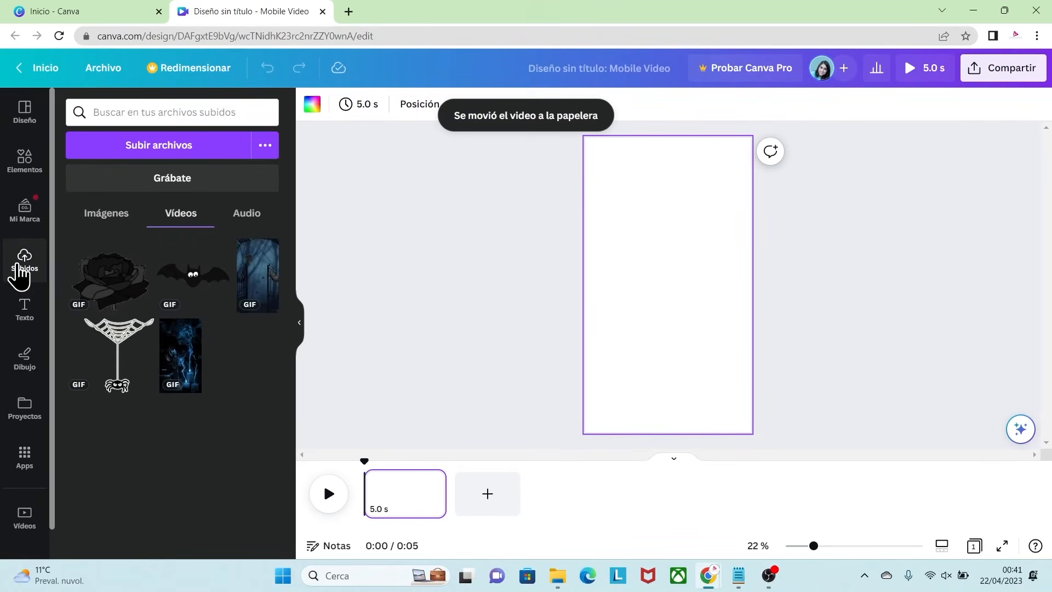
left_click(143, 163)
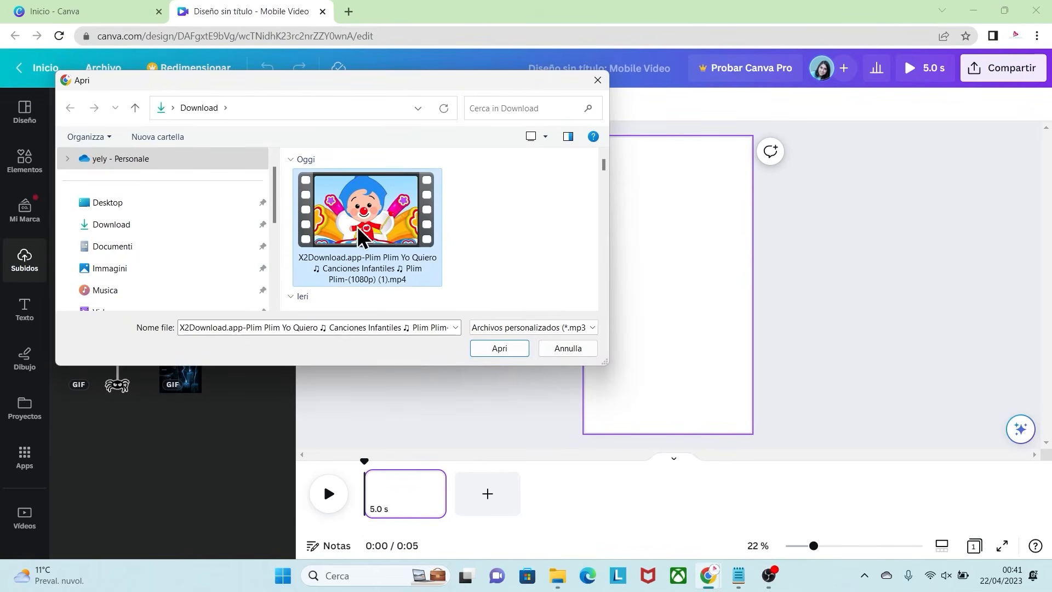
left_click(500, 353)
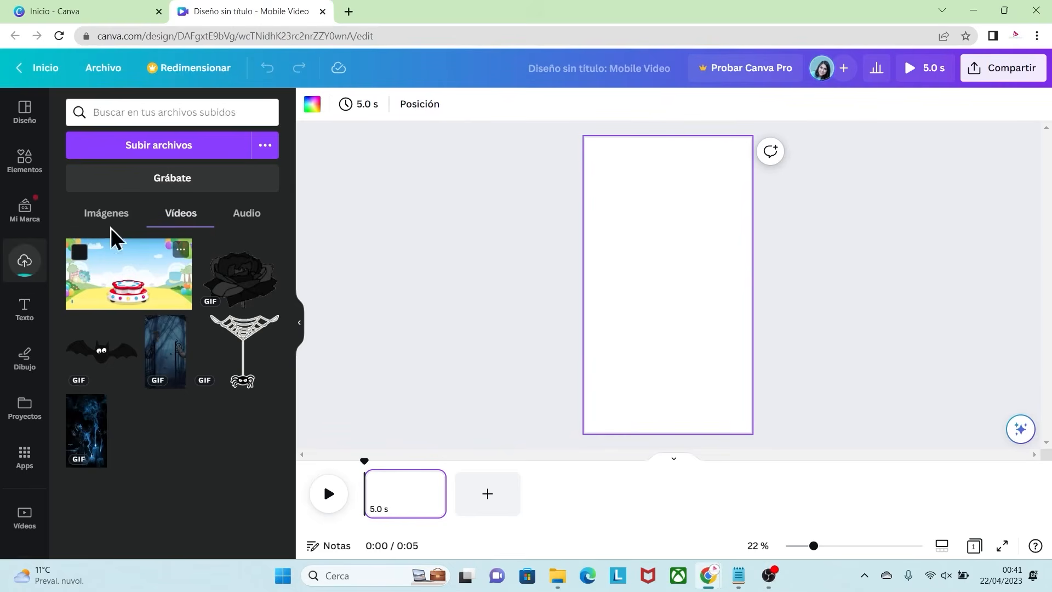
Step: Add the uploaded Plim Plim video to the blank page and enlarge it beyond the page width
left_click(131, 285)
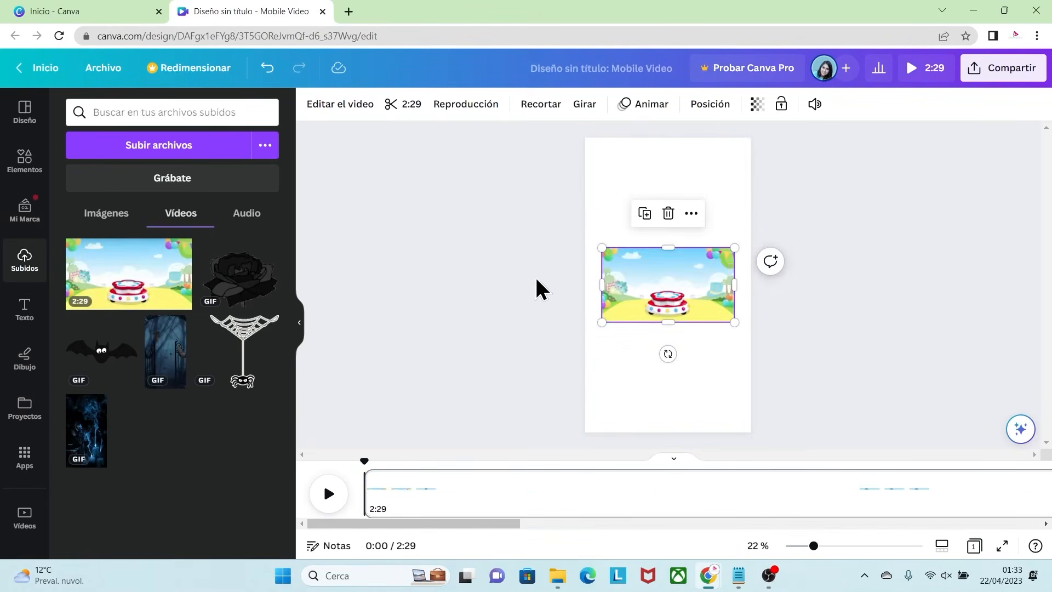
left_click_drag(569, 327, 502, 357)
left_click_drag(606, 282, 638, 259)
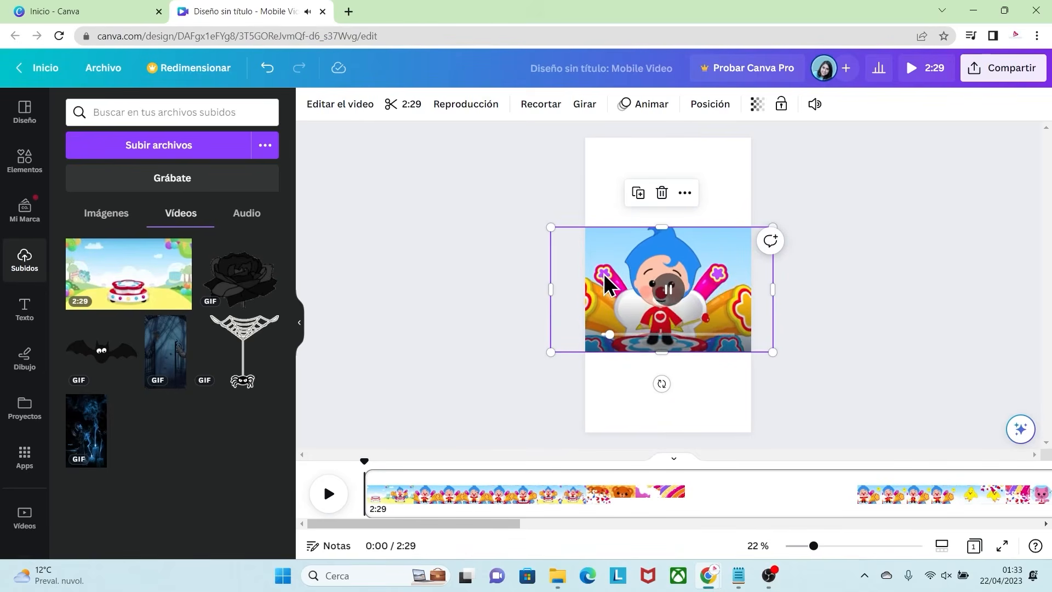
Step: Trim the first page's video to a 6.0 s segment near its beginning, cutting off the opening seconds
left_click(406, 105)
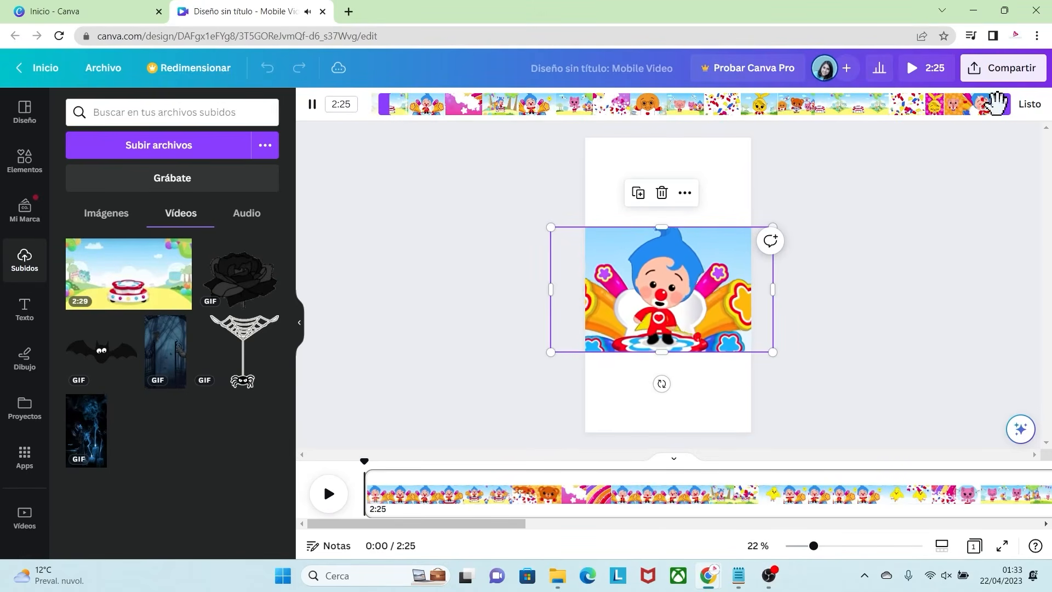
left_click_drag(1008, 104, 390, 105)
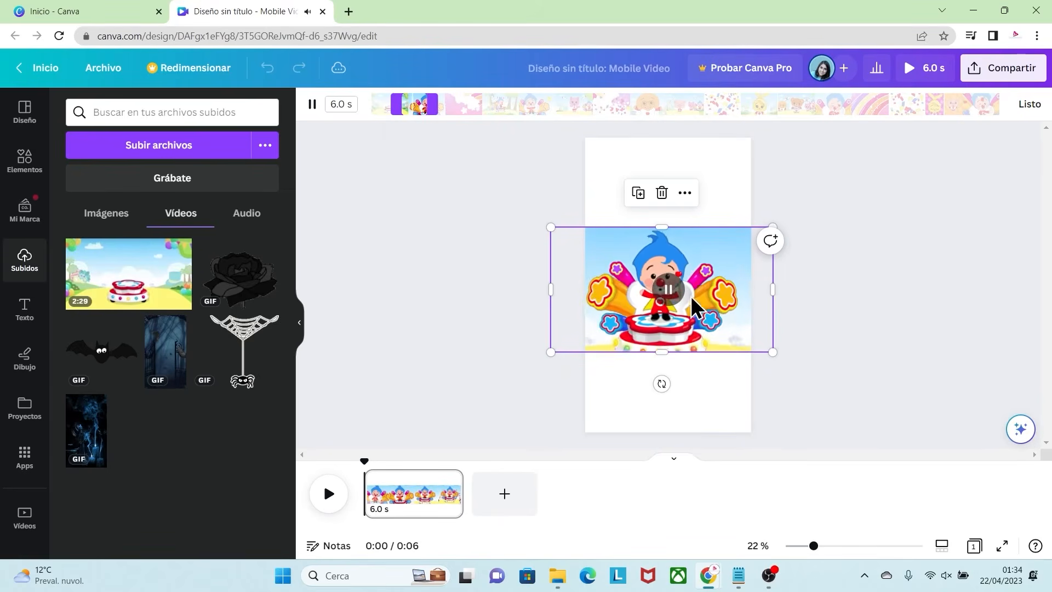
left_click(1028, 104)
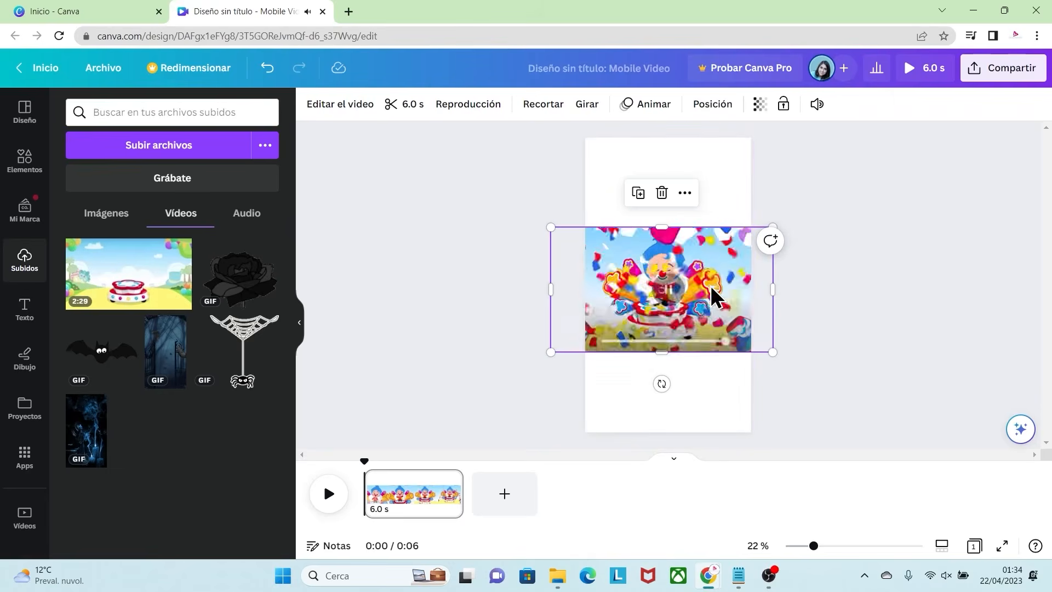
Step: Enlarge and centre the 6.0 s clip so it covers the whole page, and lock it in place
left_click_drag(551, 227, 459, 144)
left_click_drag(773, 353, 858, 402)
left_click_drag(705, 233, 715, 206)
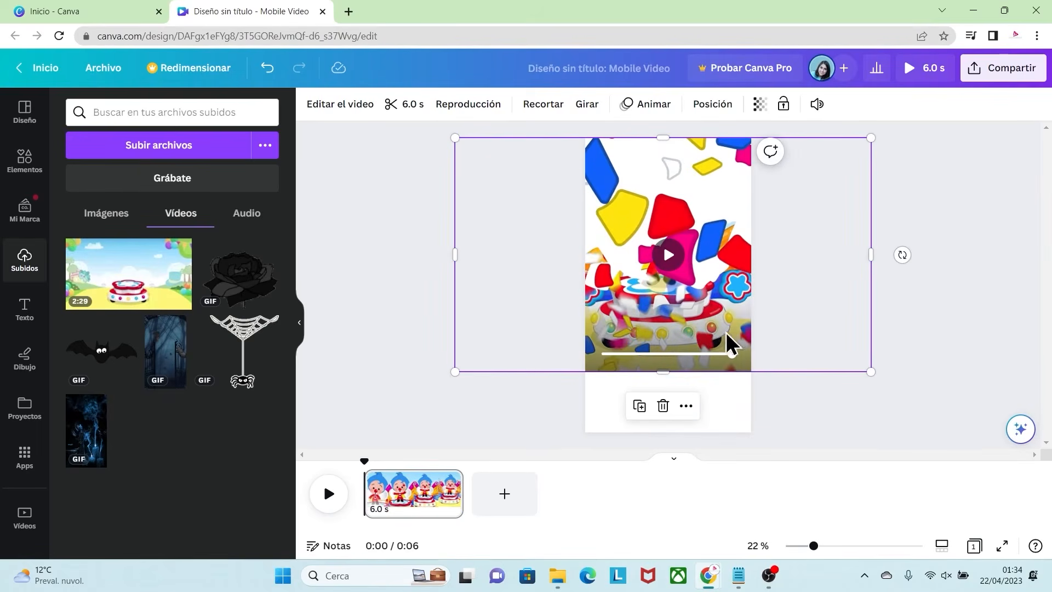
left_click_drag(455, 371, 520, 371)
left_click(668, 286)
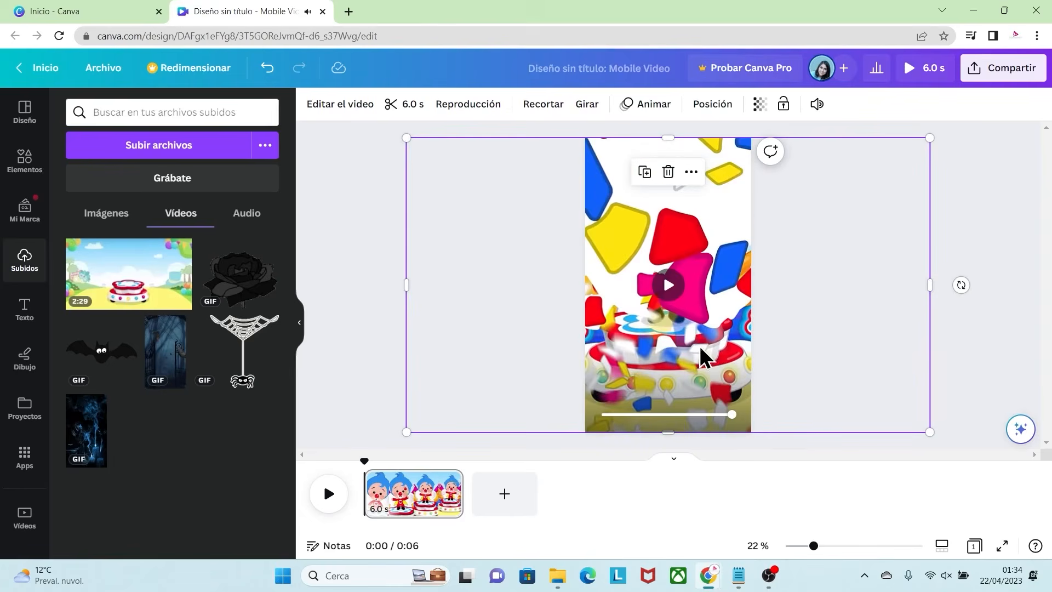
right_click(704, 237)
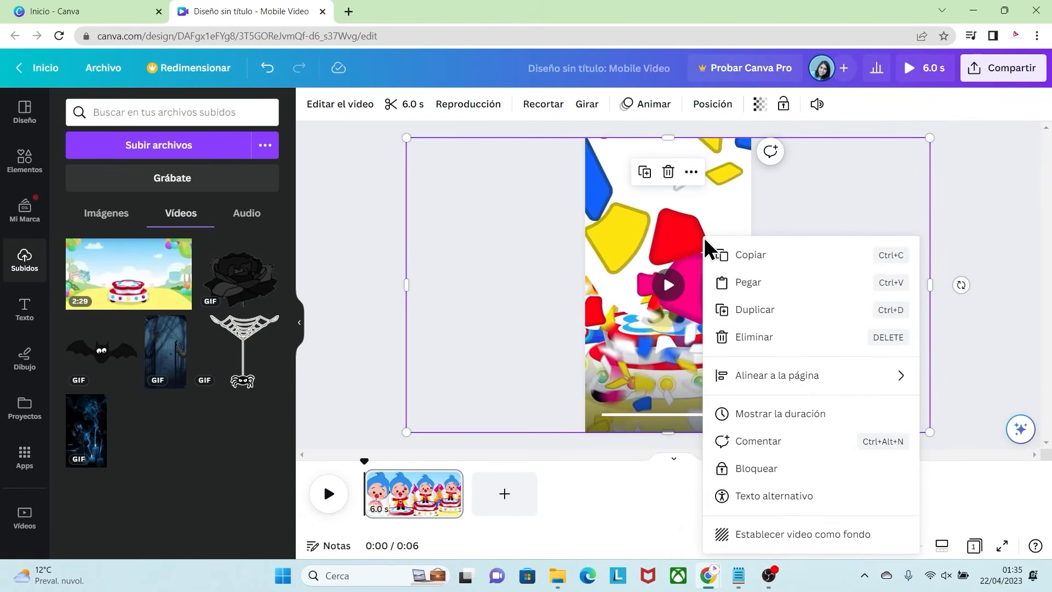
left_click(733, 470)
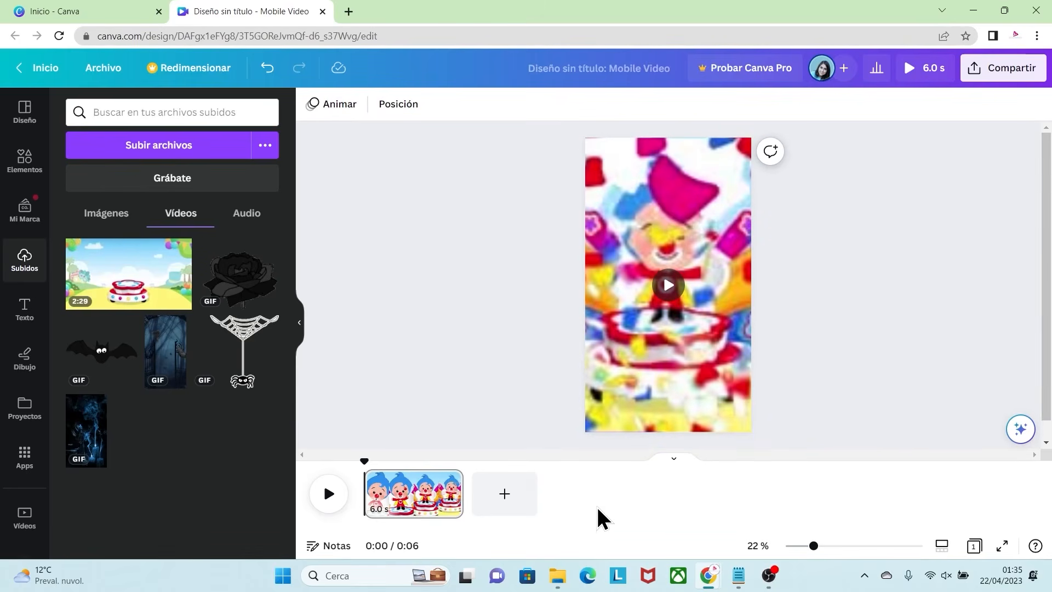
Step: Add a second page, insert the uploaded Plim Plim video on it, and enlarge it beyond the page width
left_click(504, 497)
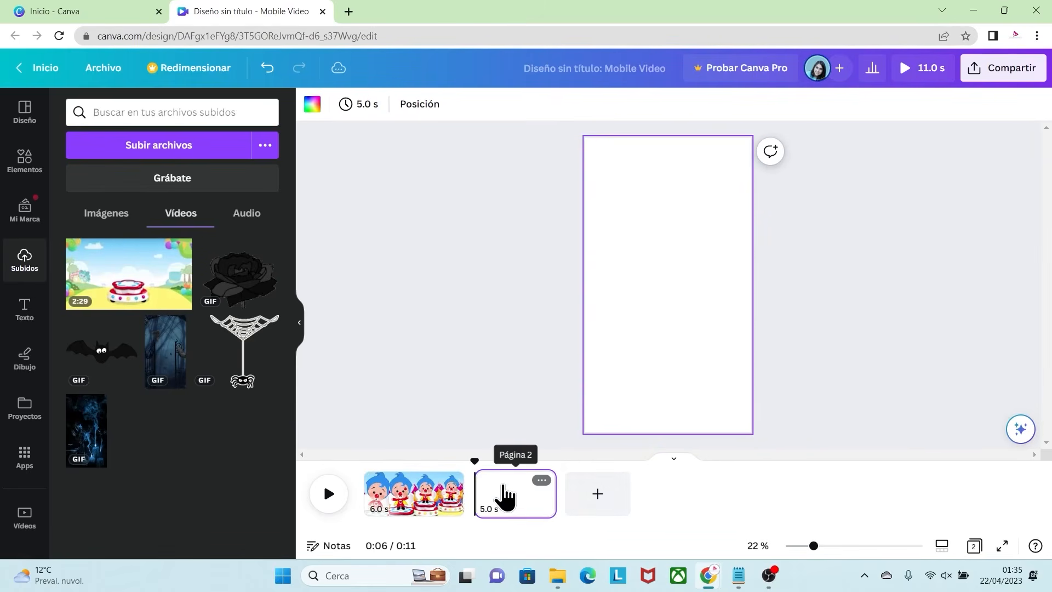
left_click(156, 282)
left_click_drag(603, 249, 554, 221)
left_click_drag(734, 322, 799, 354)
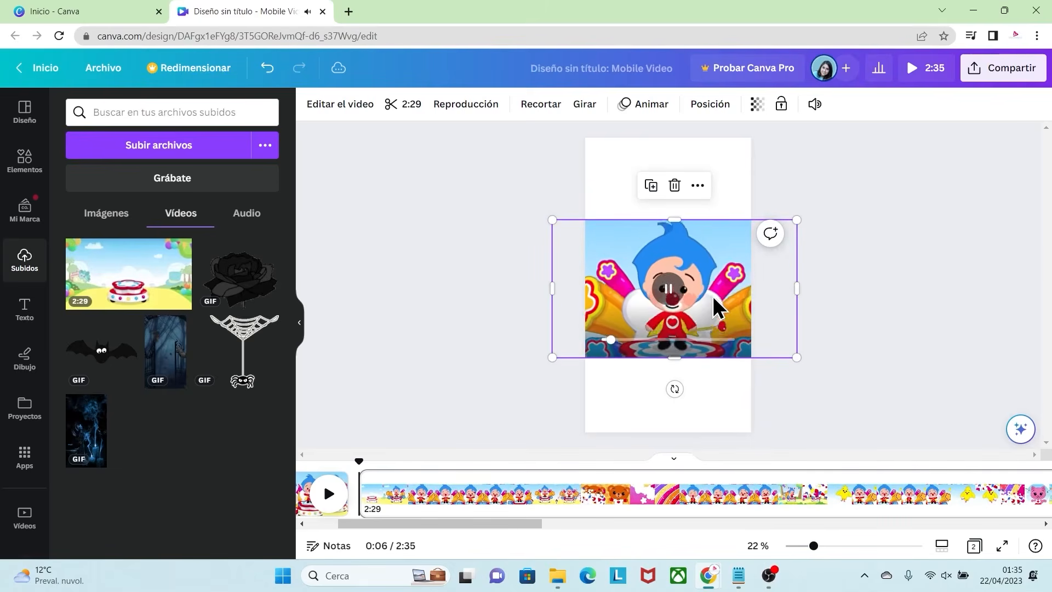
Step: Trim the second page's video to a 2.2 s segment starting about 16 seconds in
left_click(405, 104)
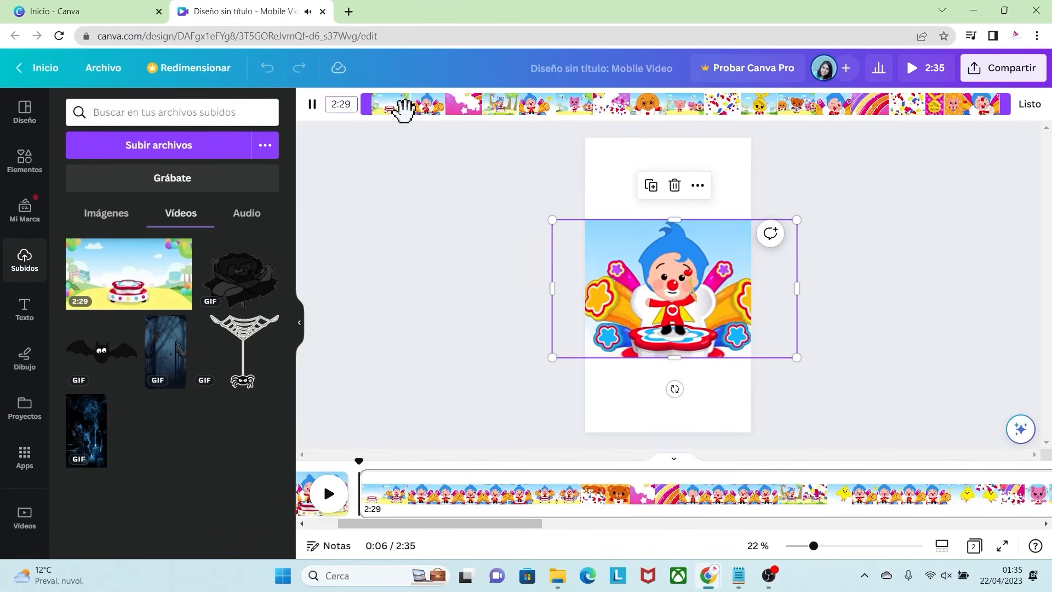
left_click_drag(366, 104, 435, 116)
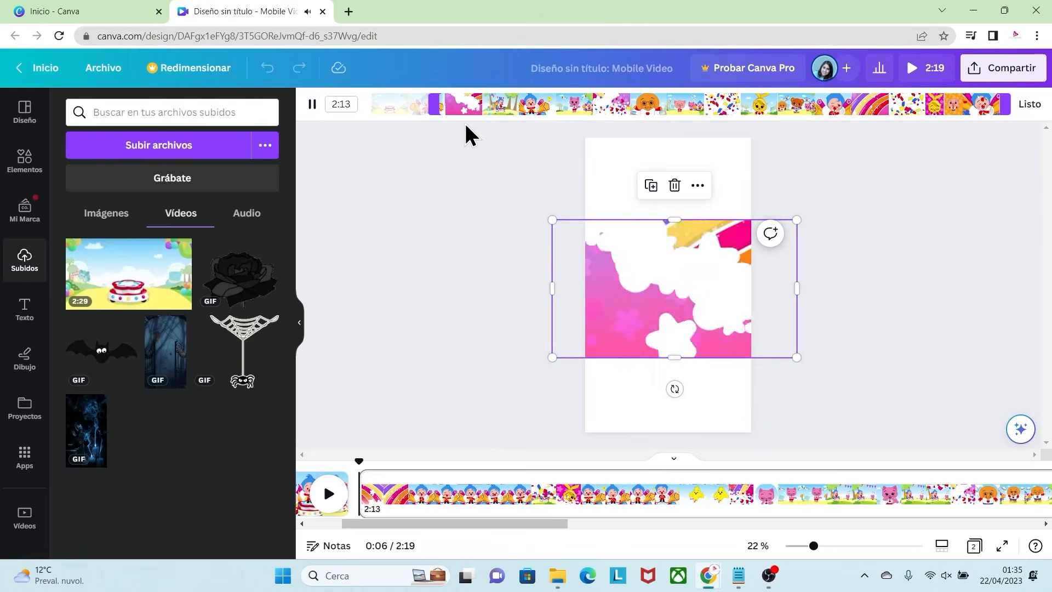
left_click_drag(1010, 104, 460, 112)
Step: Enlarge and reposition the 2.2 s clip to cover the full second page, and lock it in place
left_click_drag(797, 358, 930, 432)
left_click(672, 279)
left_click_drag(707, 240, 679, 241)
left_click(670, 284)
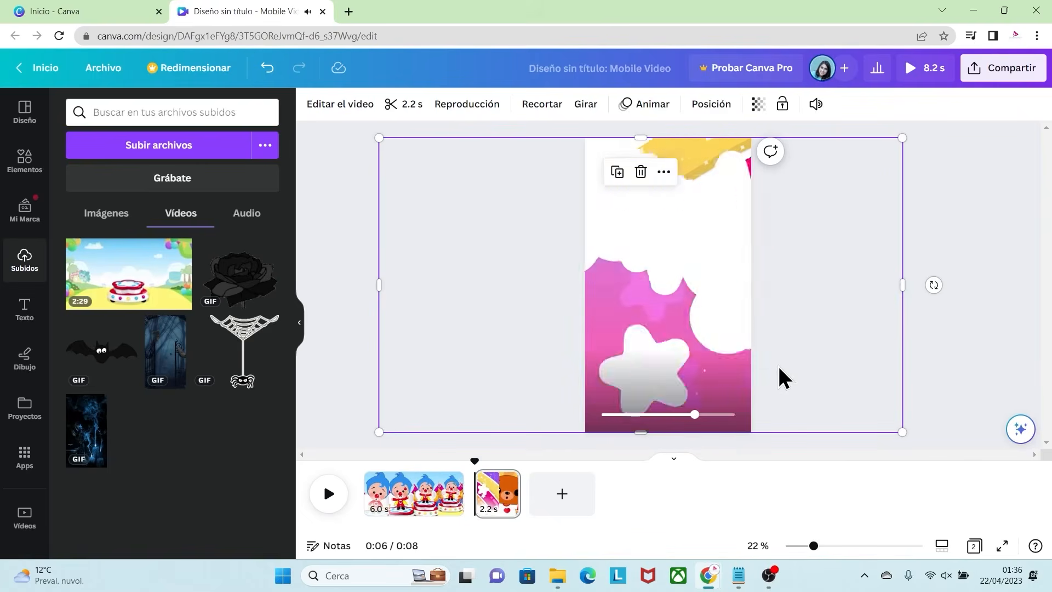
right_click(710, 228)
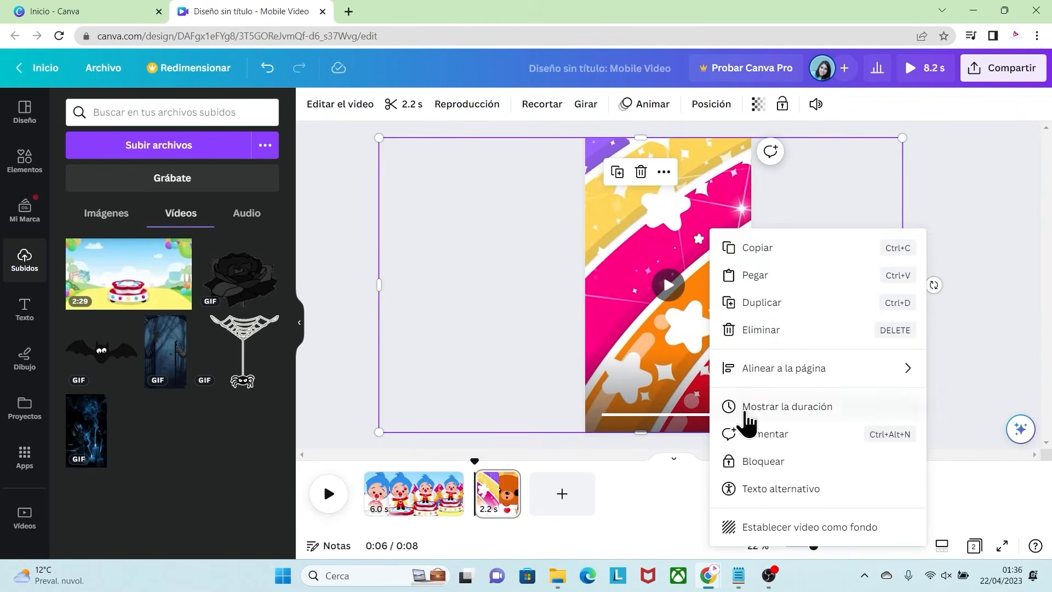
left_click(746, 463)
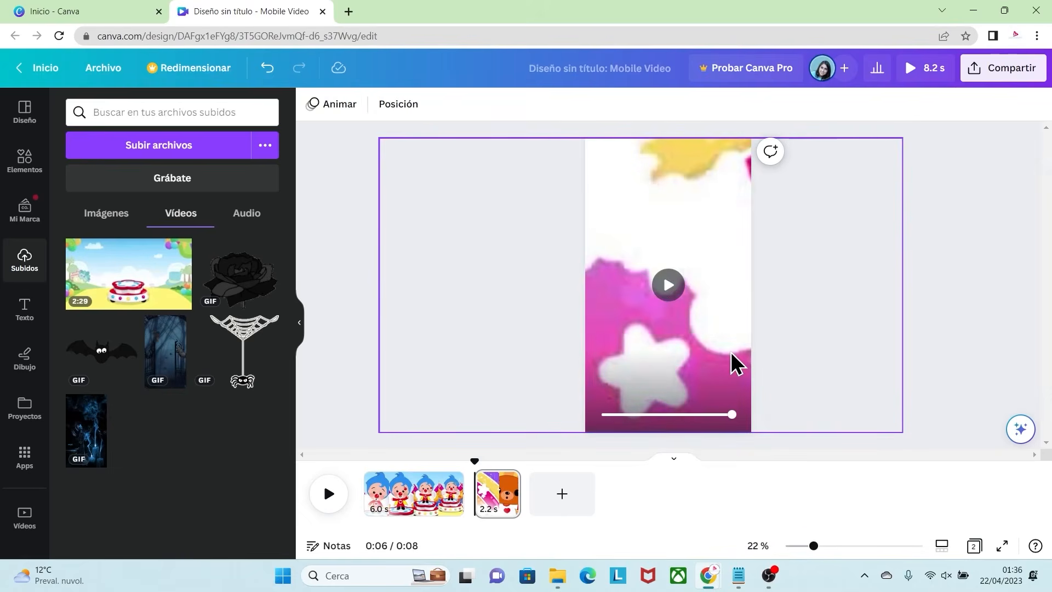
Step: Add a third page, insert the uploaded Plim Plim video on it, and enlarge it beyond the page width
left_click(563, 494)
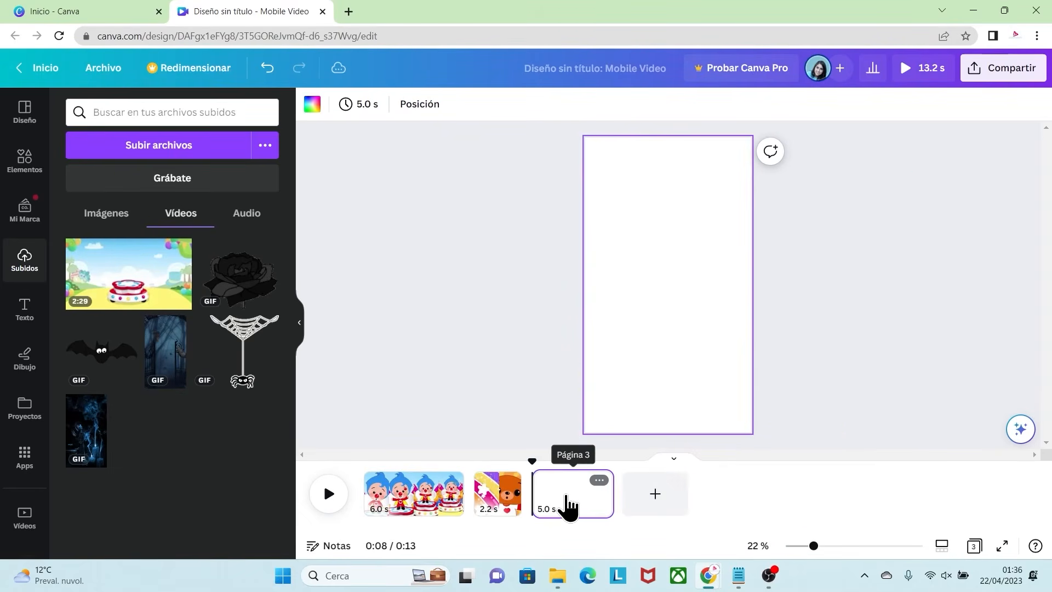
left_click(159, 296)
left_click_drag(601, 322, 526, 363)
left_click_drag(732, 363, 767, 374)
left_click_drag(676, 271, 689, 260)
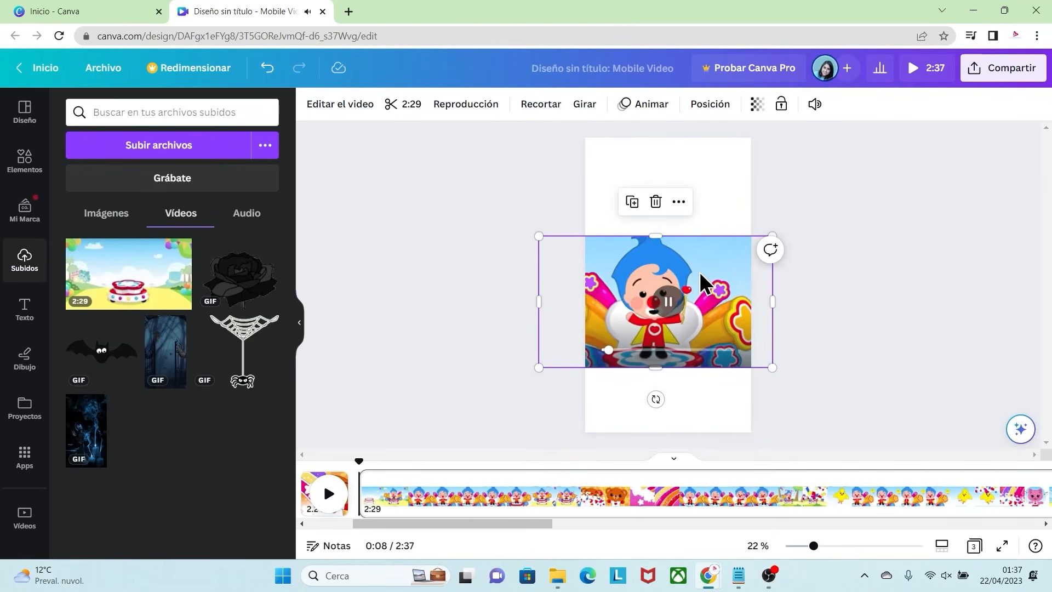
Step: Trim the third page's video to a 7.0 s segment from the split-screen character scene near its end
left_click(406, 104)
left_click_drag(364, 104, 901, 153)
left_click(901, 153)
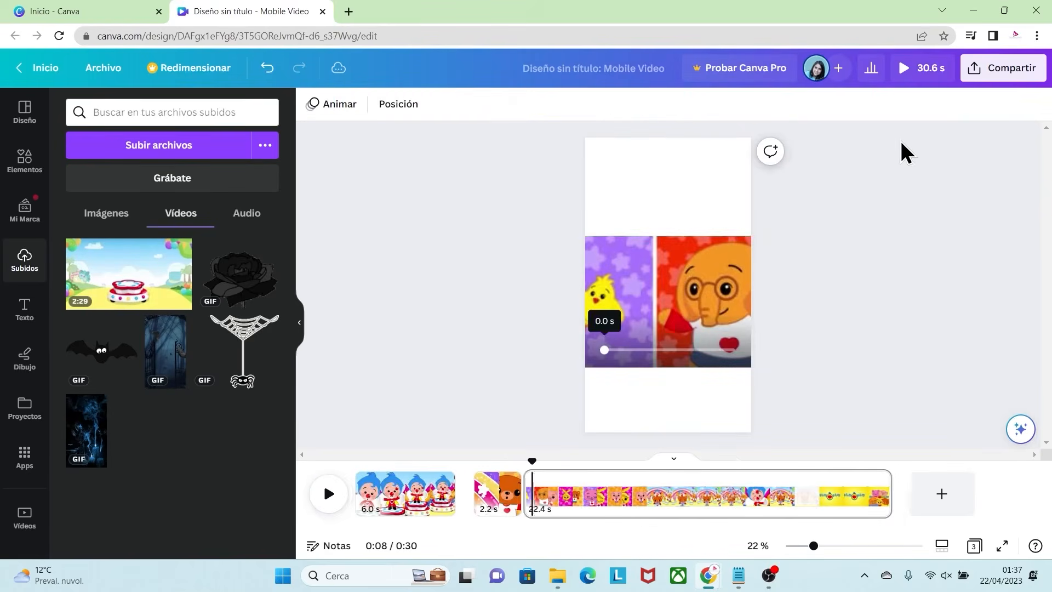
left_click(593, 252)
left_click(407, 105)
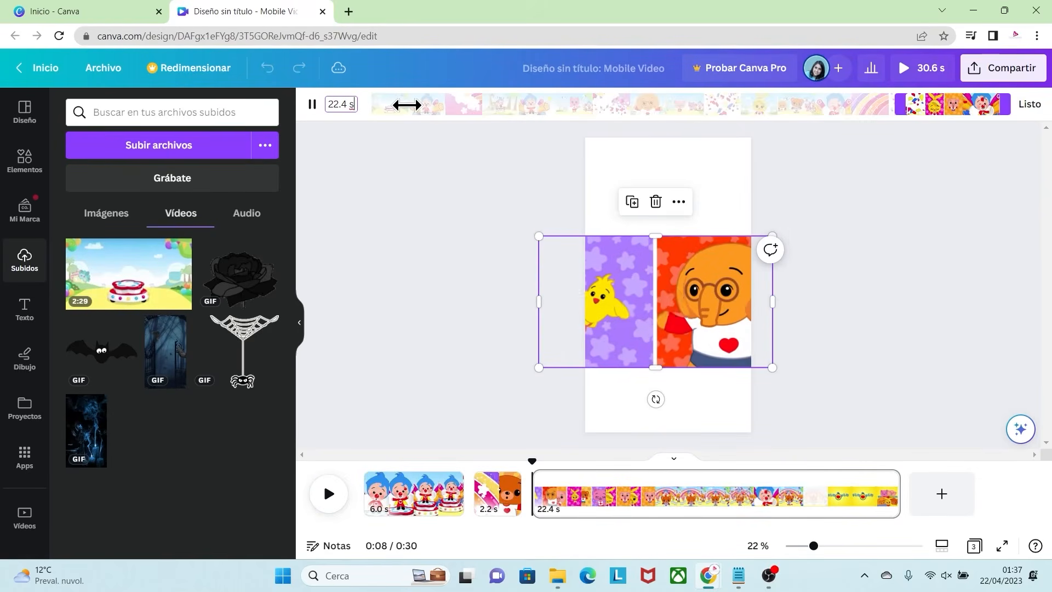
left_click_drag(1008, 104, 925, 109)
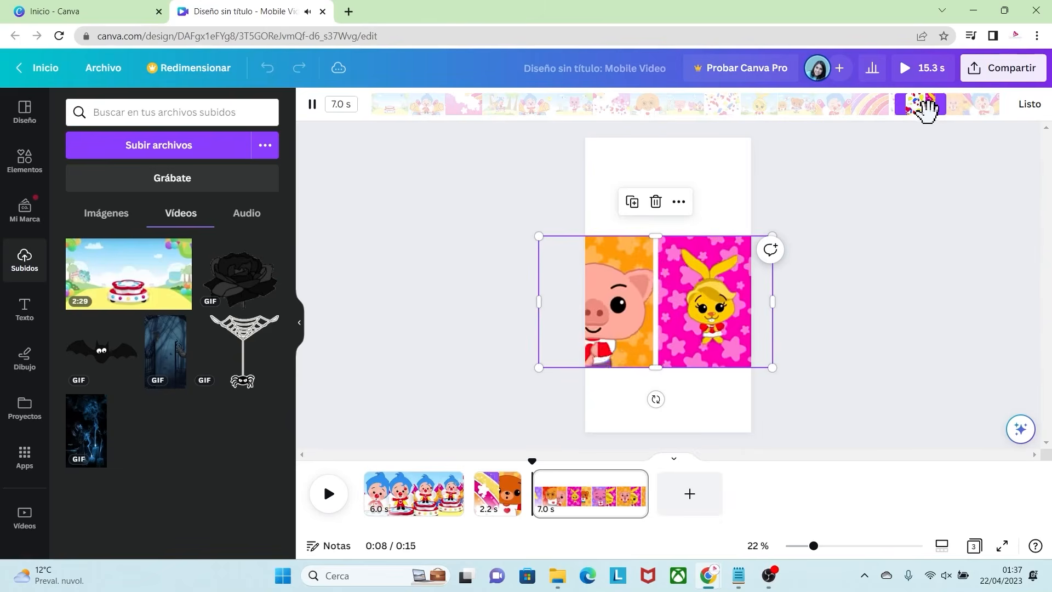
left_click(1026, 105)
Step: Enlarge the 7.0 s clip to the full page height and shift it so the dog character with glasses is centred
left_click_drag(623, 259, 687, 251)
left_click_drag(602, 227, 517, 124)
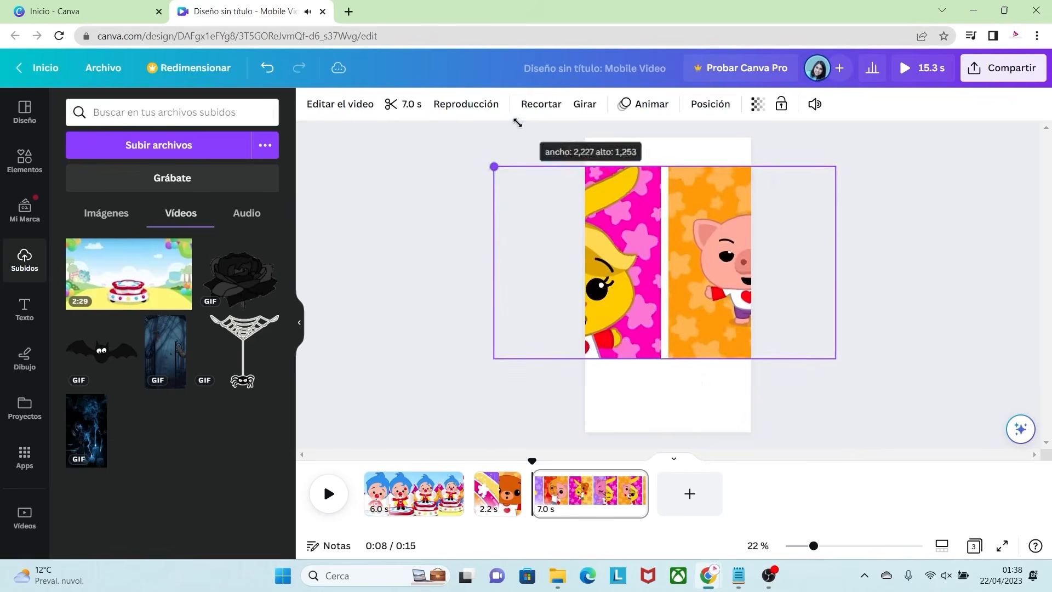
left_click_drag(835, 358, 966, 431)
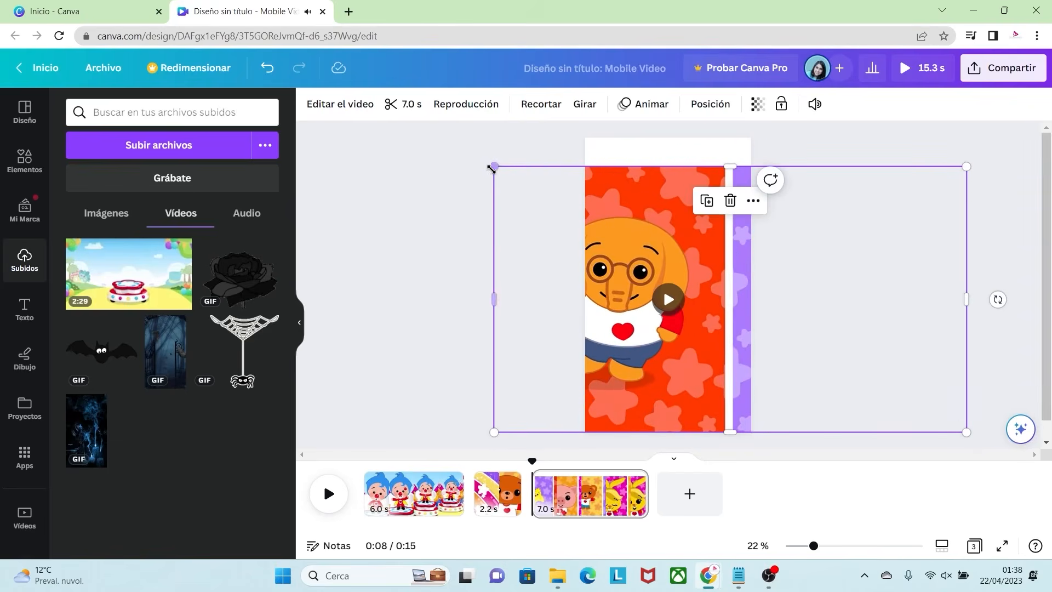
left_click_drag(494, 167, 438, 152)
left_click_drag(499, 285, 580, 277)
Step: Lock the third page's clip in place and deselect it
right_click(722, 215)
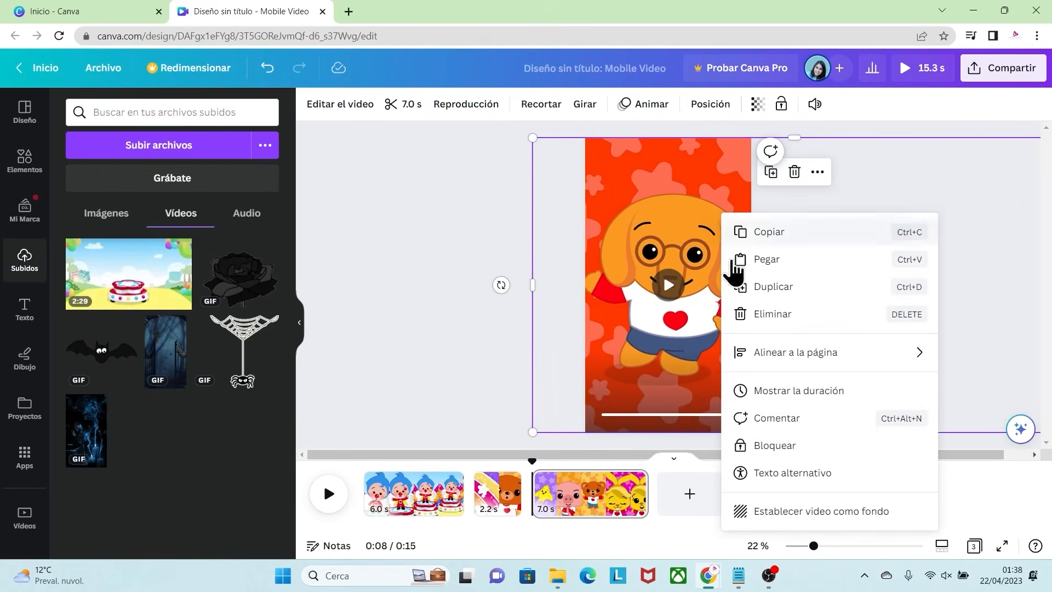
left_click(782, 445)
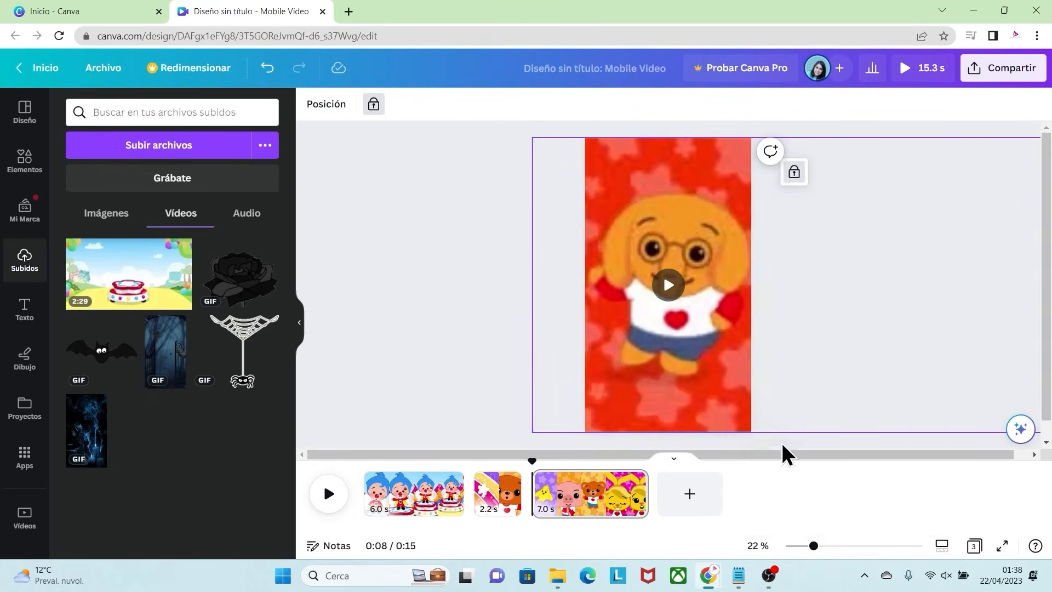
left_click(497, 310)
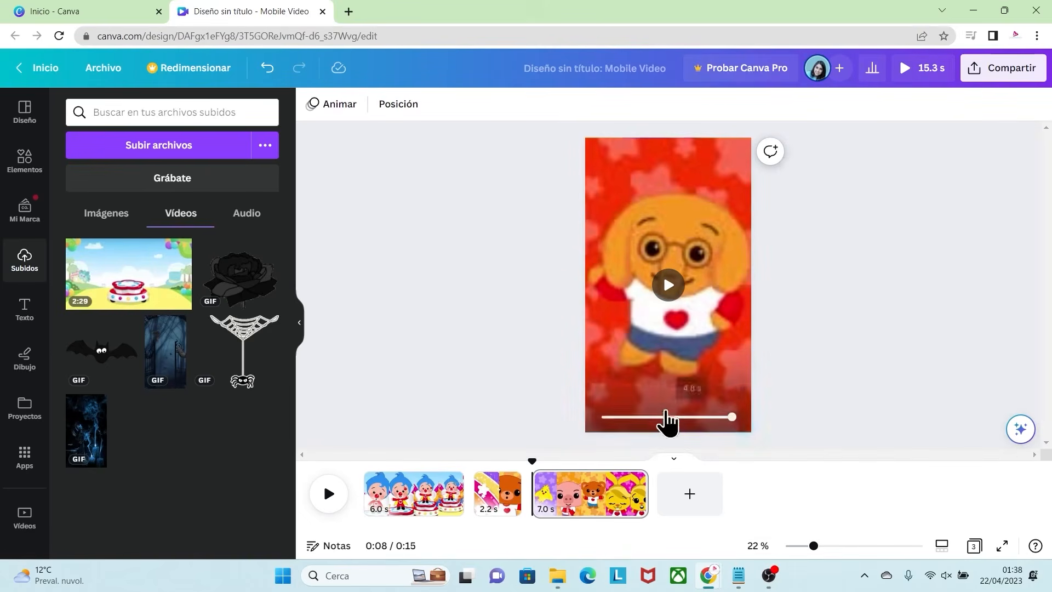
Step: Add a fourth page, insert the uploaded Plim Plim video on it, and enlarge it beyond the page width
left_click(690, 495)
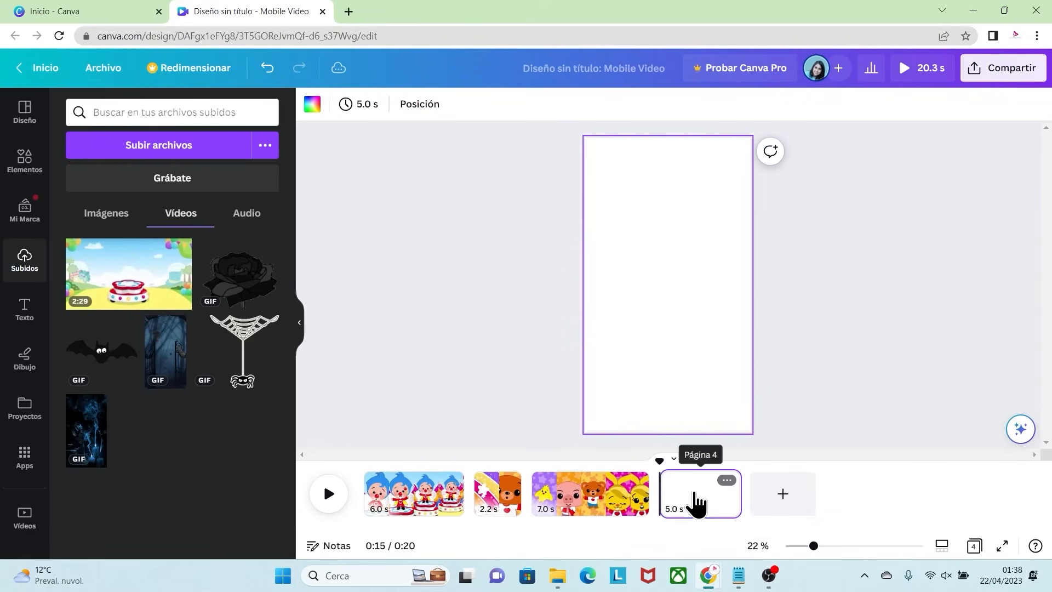
left_click(140, 282)
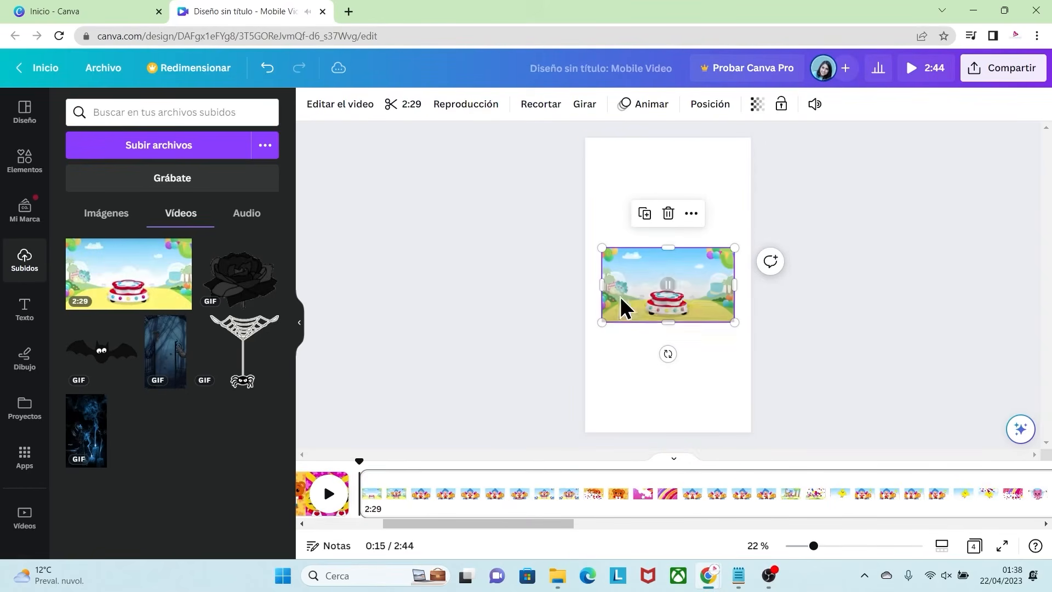
left_click_drag(603, 248, 535, 212)
left_click_drag(645, 245, 670, 243)
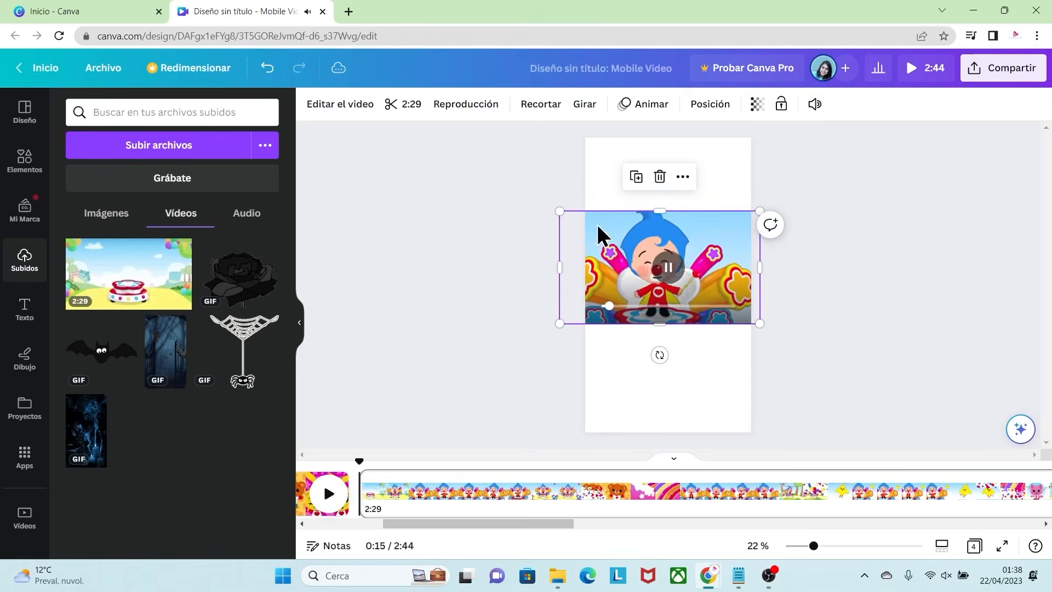
Step: Trim the fourth page's video to a 6.6 s segment starting at 2:15
left_click(398, 104)
left_click_drag(366, 108, 932, 144)
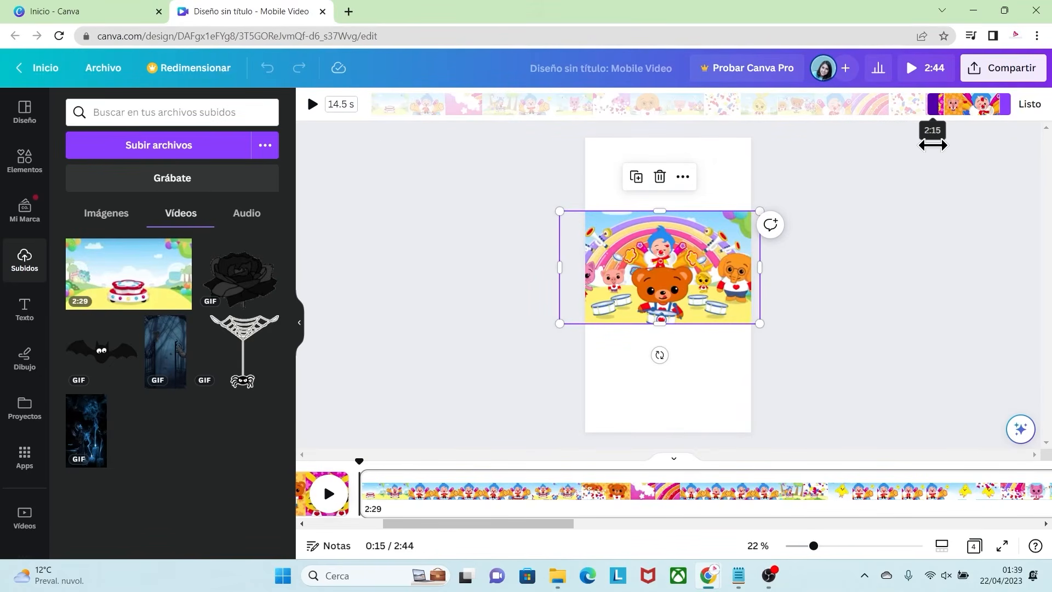
left_click(934, 155)
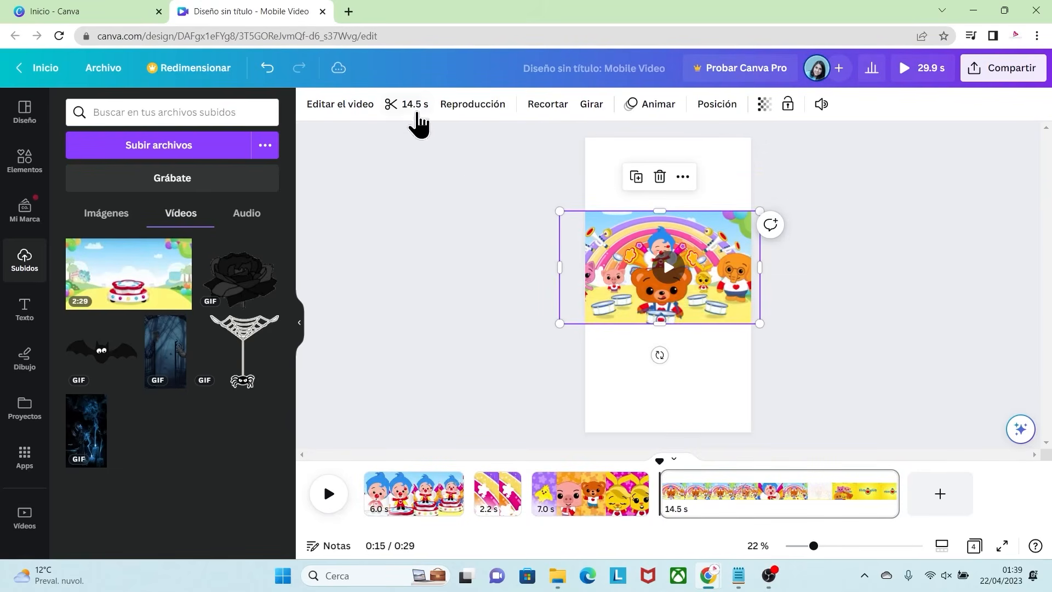
left_click(408, 104)
left_click_drag(988, 103, 971, 116)
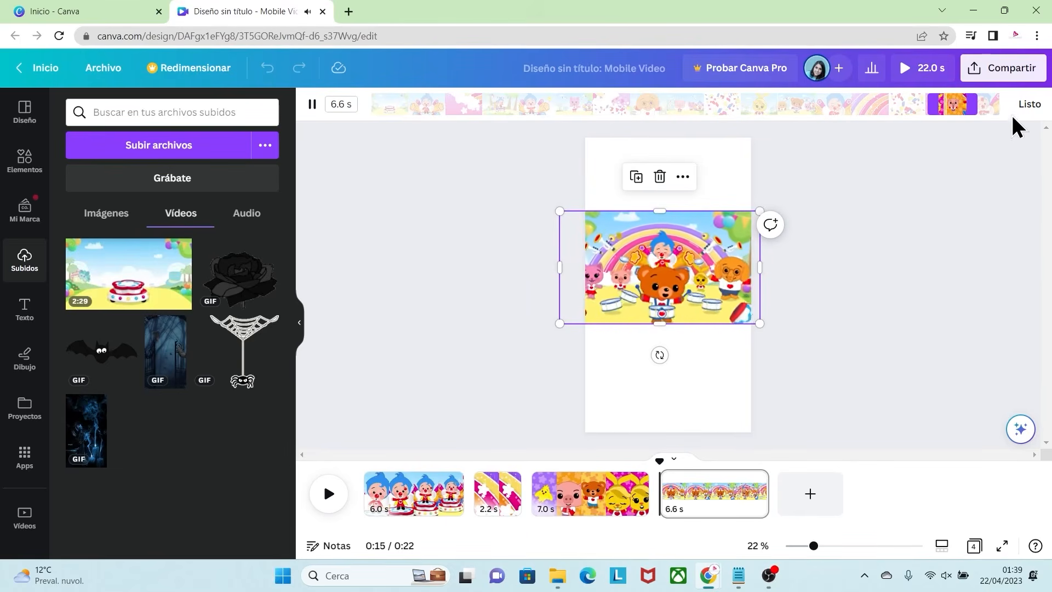
left_click(1028, 104)
Step: Enlarge the 6.6 s clip to the full page height and shift it so the blue-haired clown is centred
left_click_drag(759, 323, 862, 381)
left_click_drag(558, 210, 429, 139)
left_click_drag(862, 381, 953, 430)
left_click_drag(729, 248, 686, 252)
left_click_drag(619, 268, 631, 271)
left_click_drag(634, 414, 737, 408)
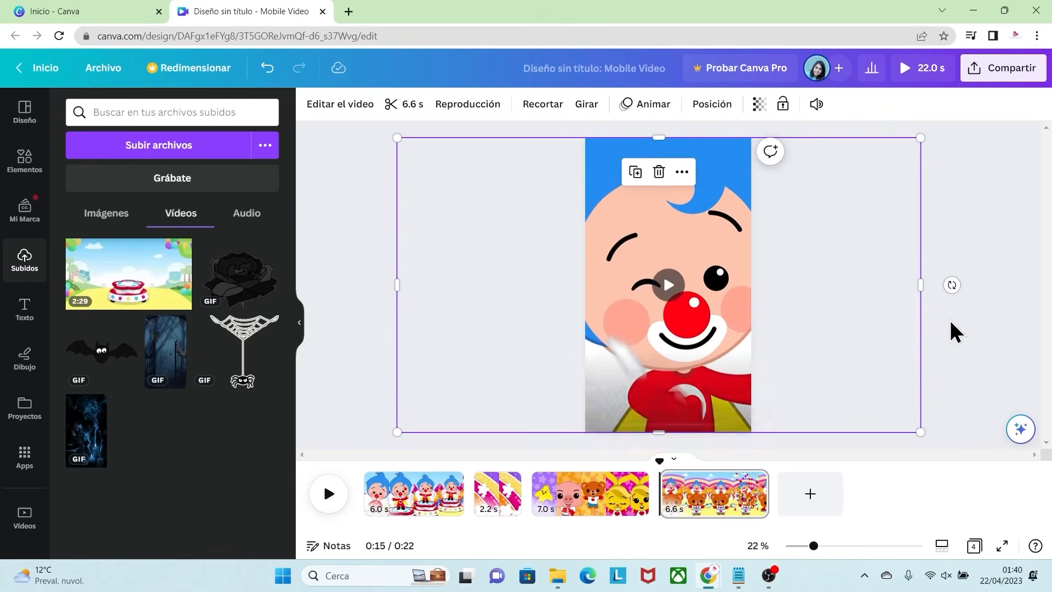
Step: Lock the fourth page's clip in place and deselect it
right_click(724, 322)
left_click(773, 472)
left_click(942, 304)
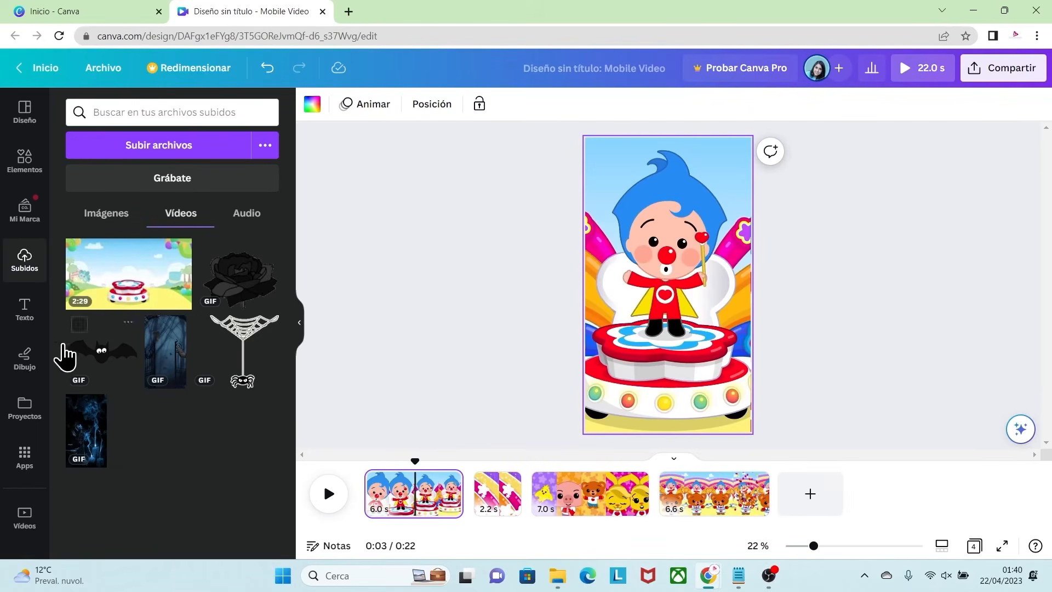
Step: Add the recently used "Thank you!" text design to the first page and move it slightly lower
left_click(24, 323)
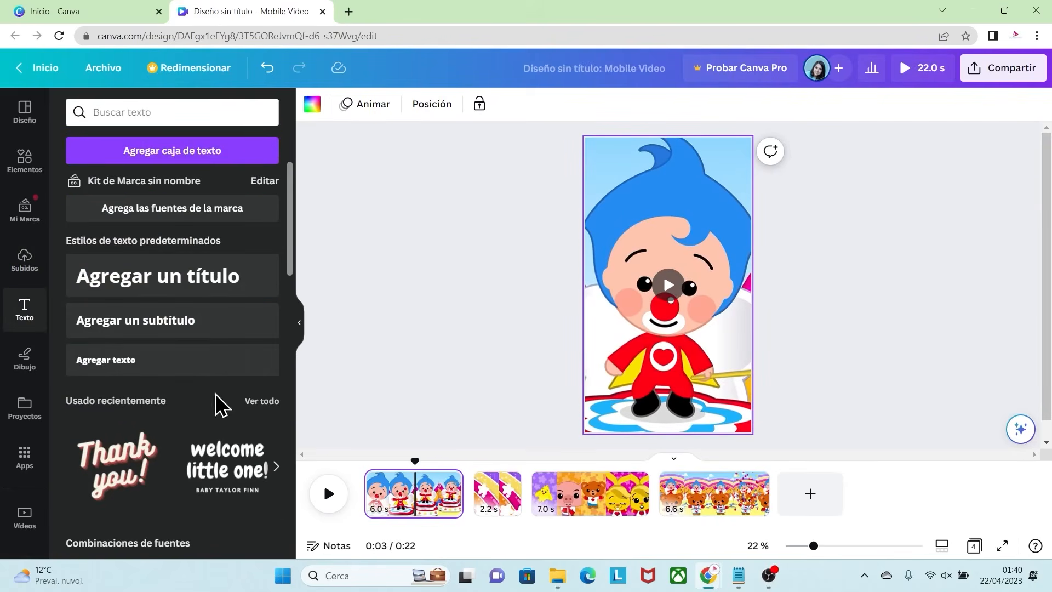
left_click_drag(293, 226, 304, 297)
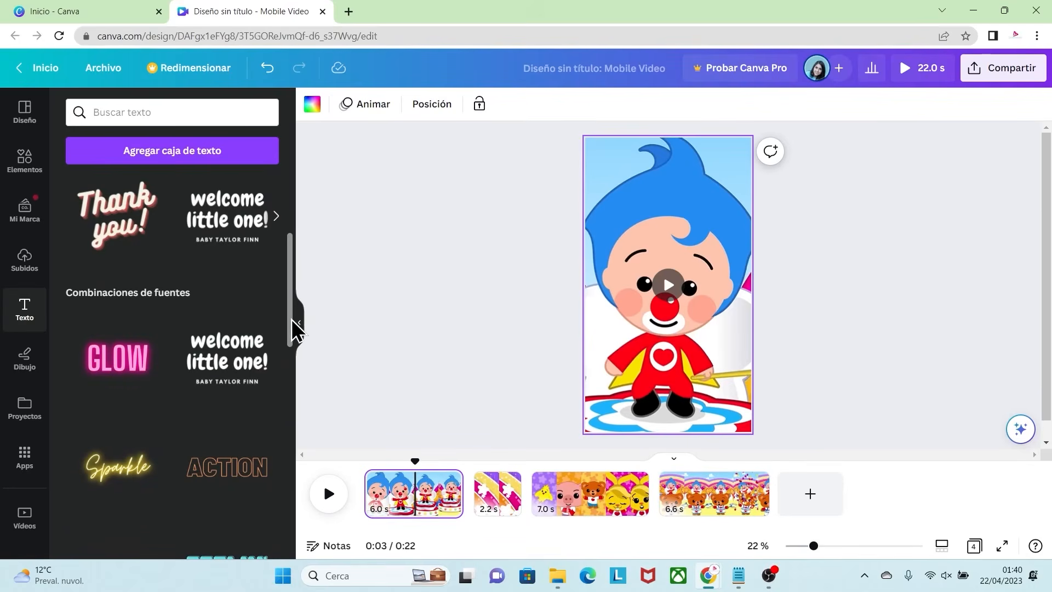
left_click_drag(295, 329, 305, 291)
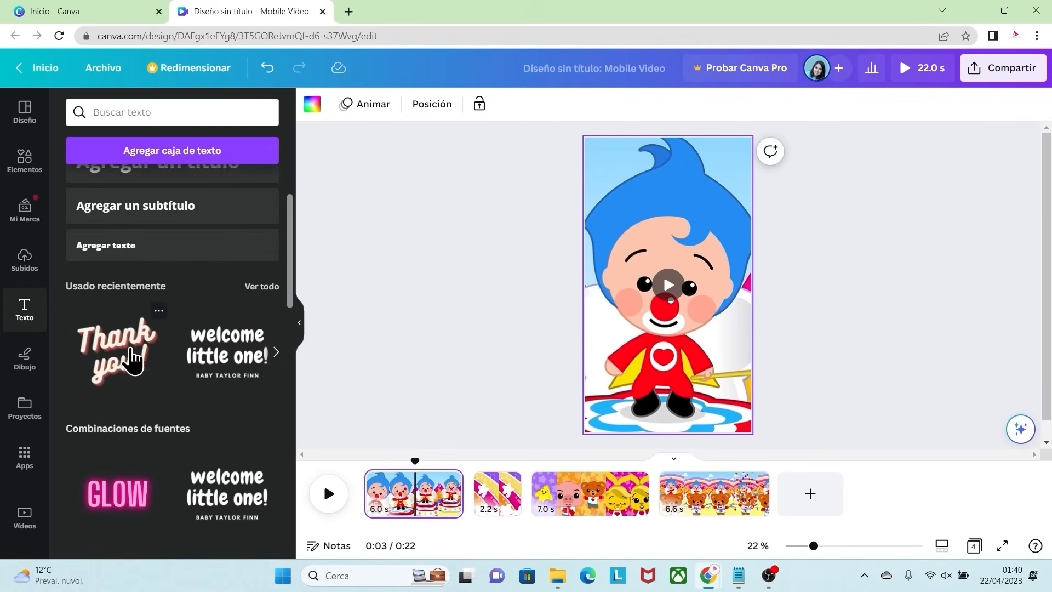
left_click(118, 363)
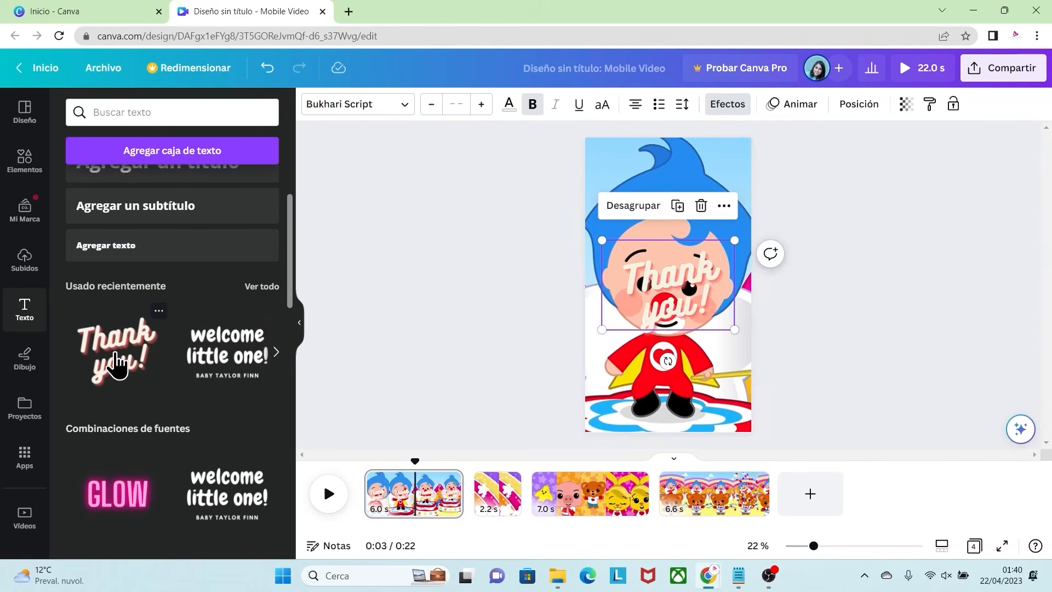
left_click_drag(669, 277, 669, 290)
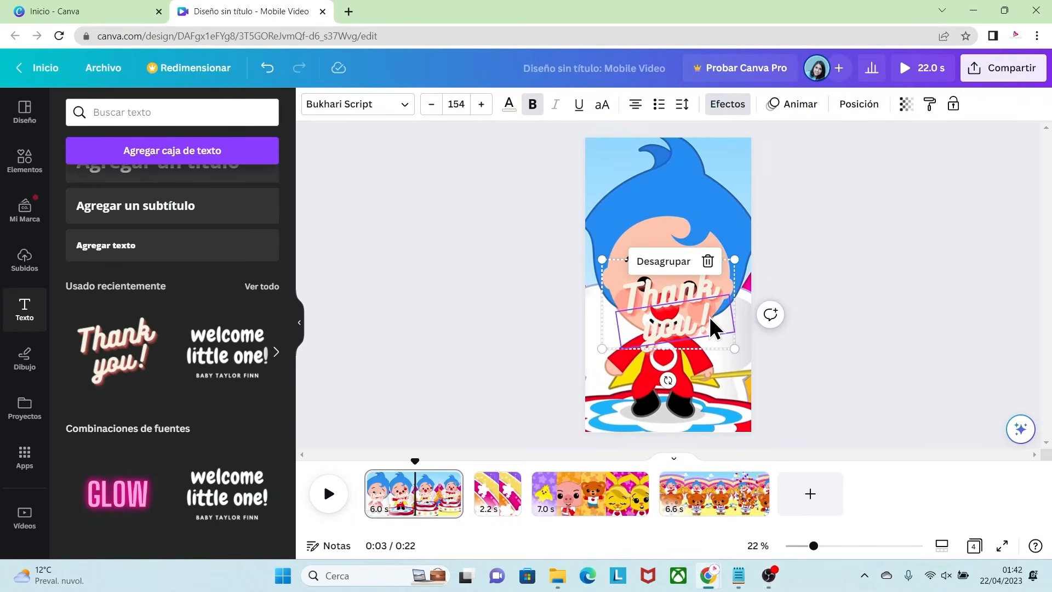
Step: Ungroup the "Thank you!" design and delete its "you!" part
left_click(671, 262)
left_click(659, 331)
left_click(675, 265)
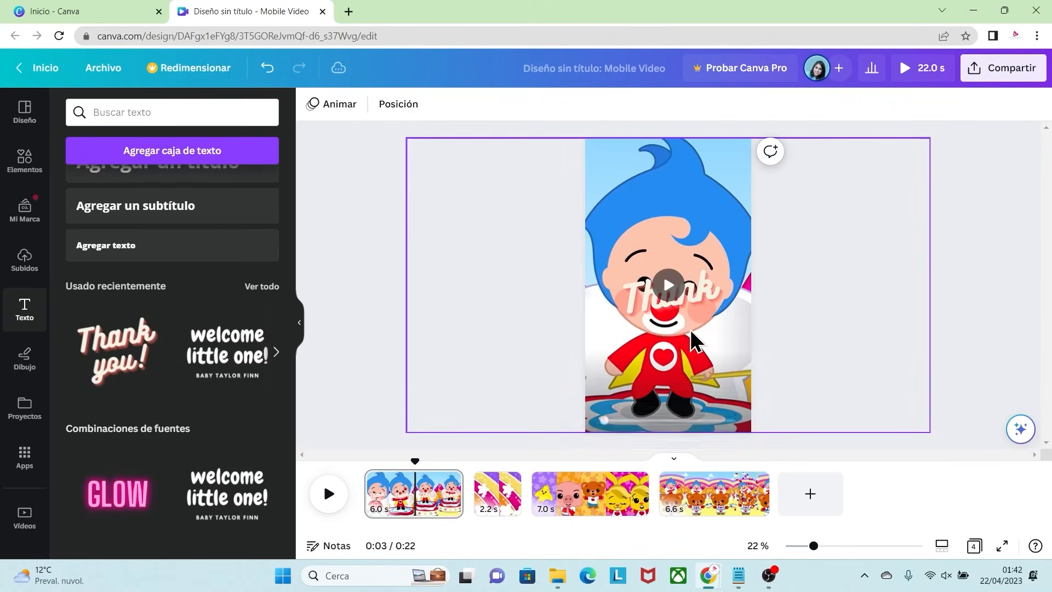
Step: Replace the word "Thank" with the copied text "¡Te invito a mi fiesta!"
left_click(701, 296)
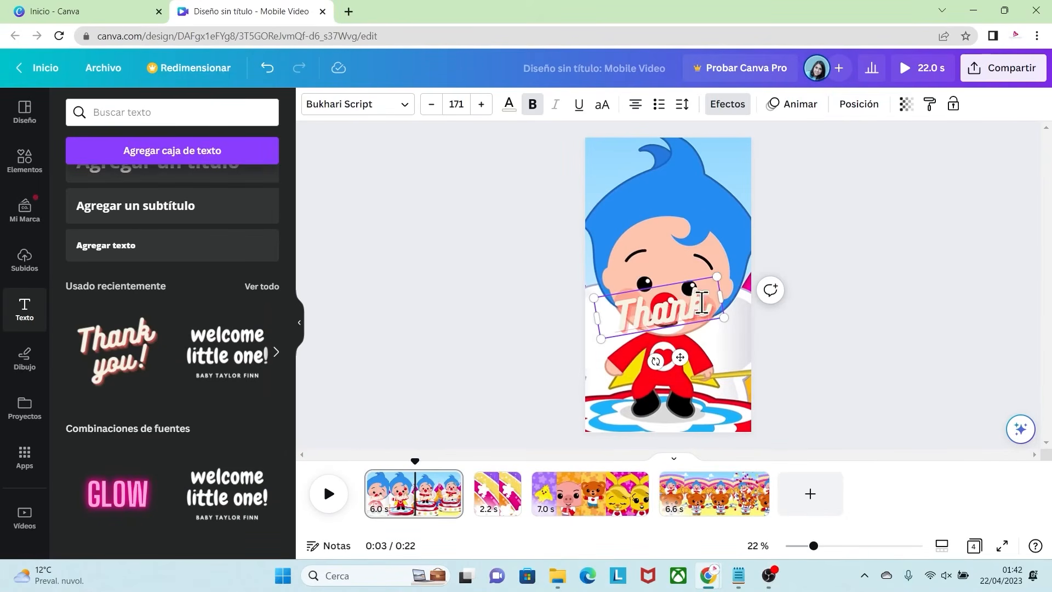
double_click(701, 303)
key("BackSpace")
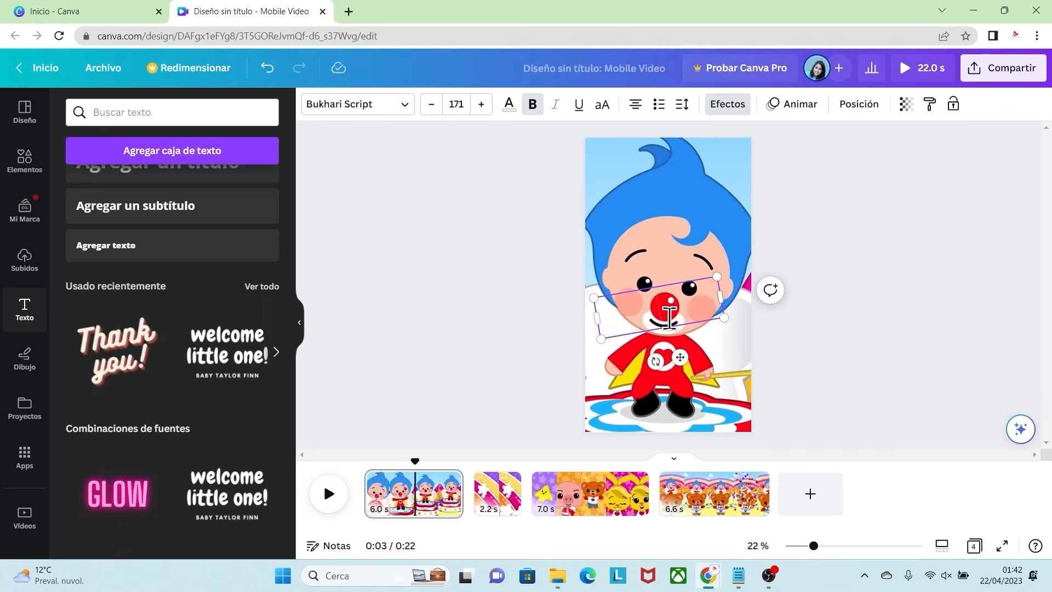
type("¡Te invito a mi fiesta!")
Step: Resize the invitation text to size 122 on two lines and place it over the clown's body, below the face
left_click_drag(740, 417, 734, 370)
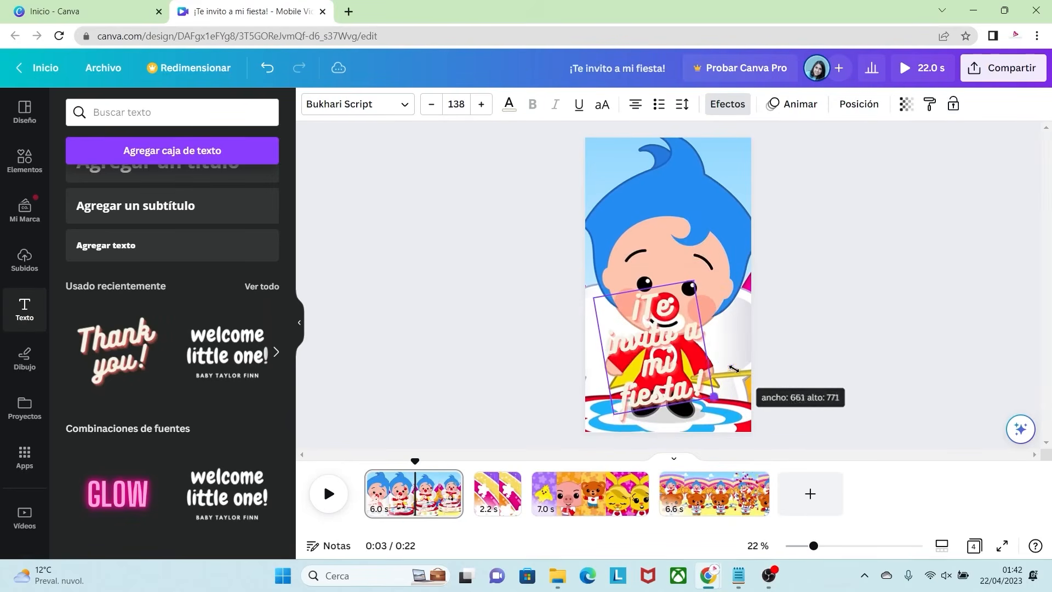
left_click_drag(731, 328, 760, 318)
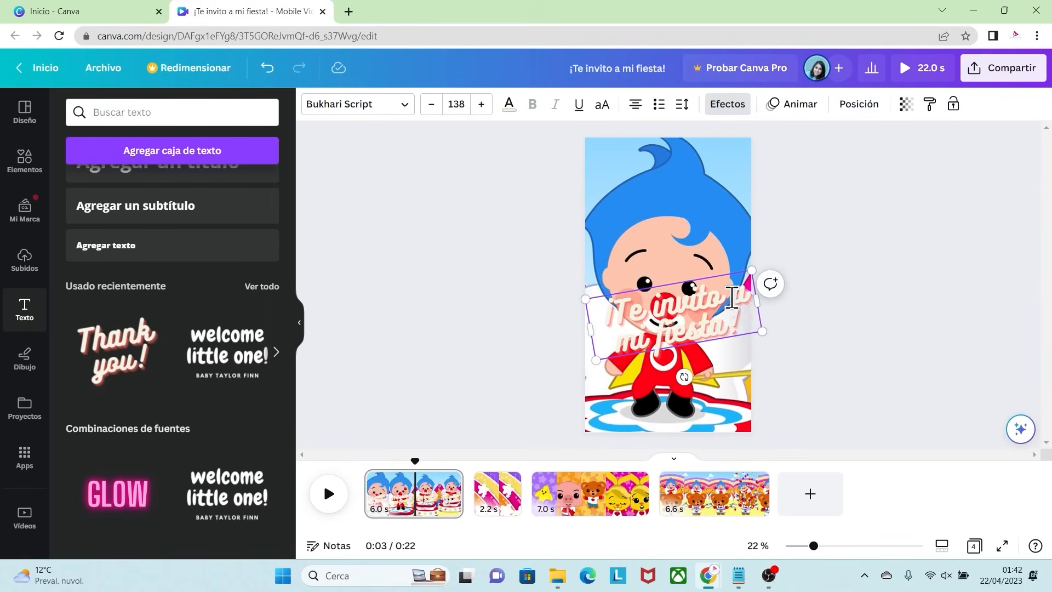
left_click_drag(716, 278, 704, 329)
left_click_drag(751, 387, 731, 383)
left_click_drag(666, 341, 680, 334)
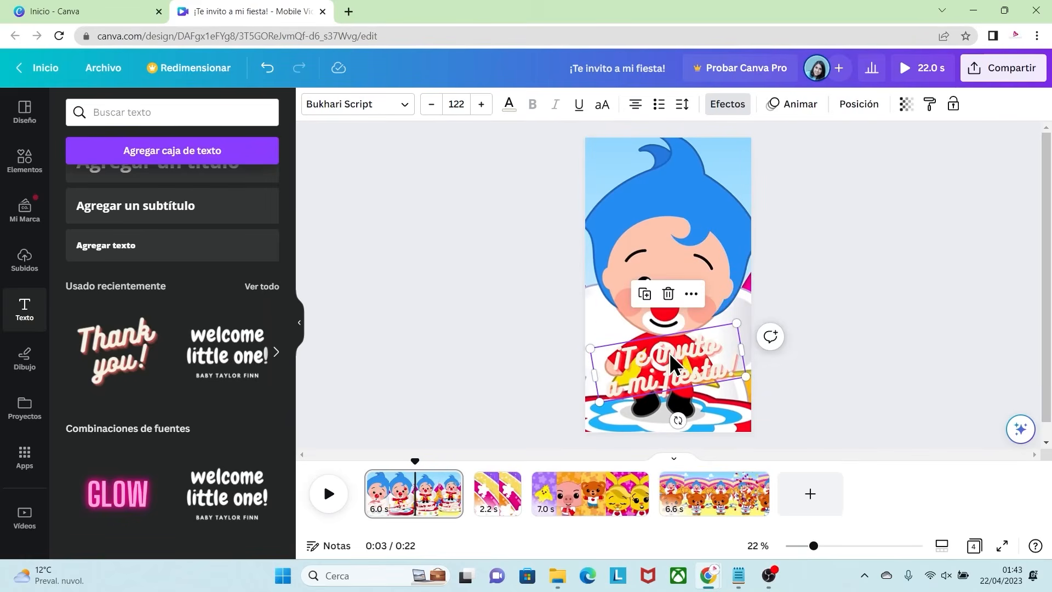
Step: Give the invitation text a white Contorno effect with a thickness of 86
left_click(727, 104)
left_click(245, 282)
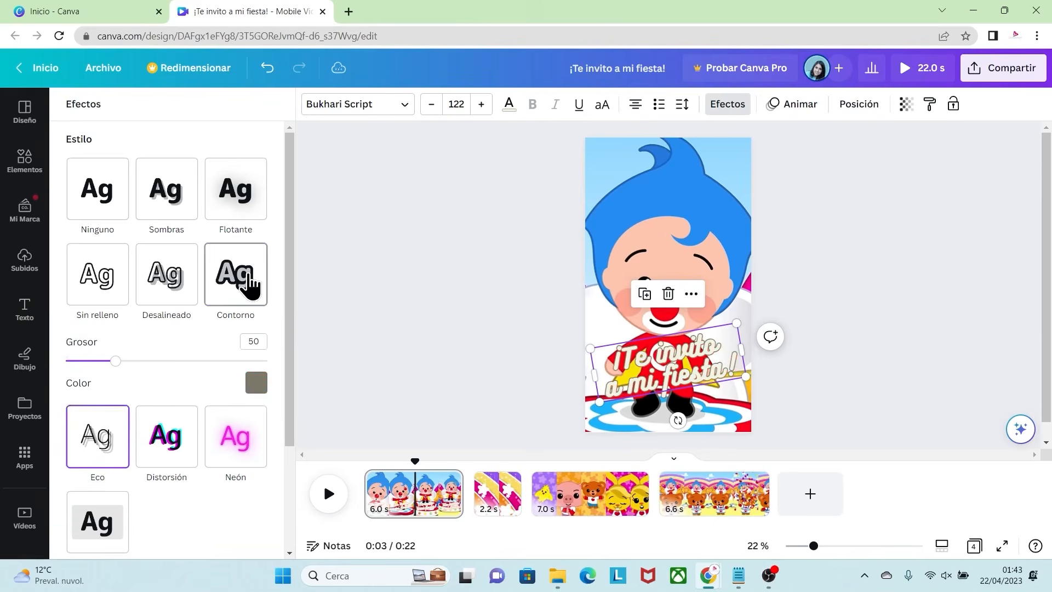
type("8")
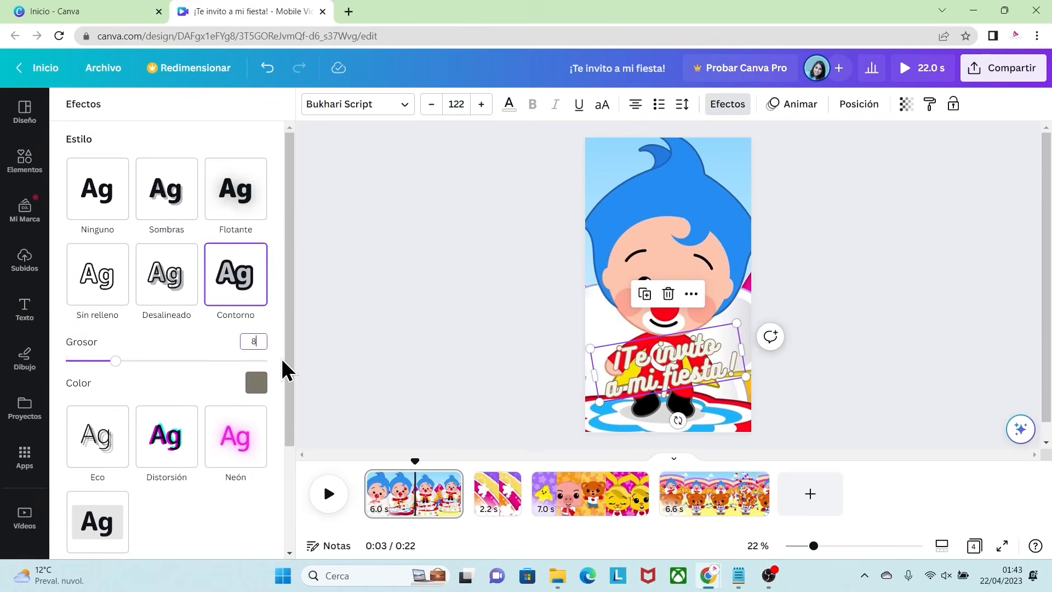
type("6")
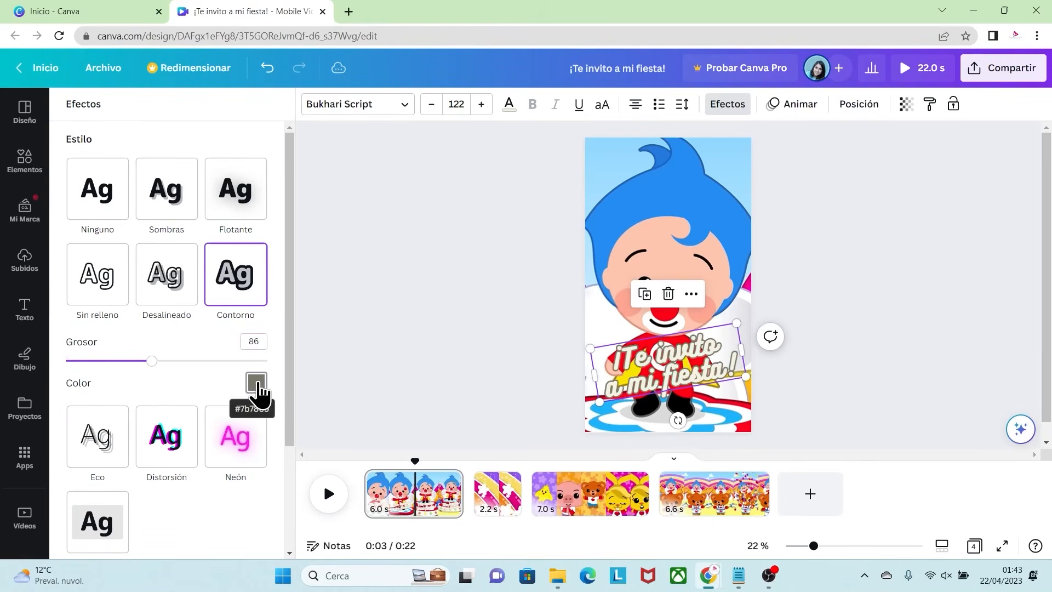
left_click(259, 390)
left_click(144, 219)
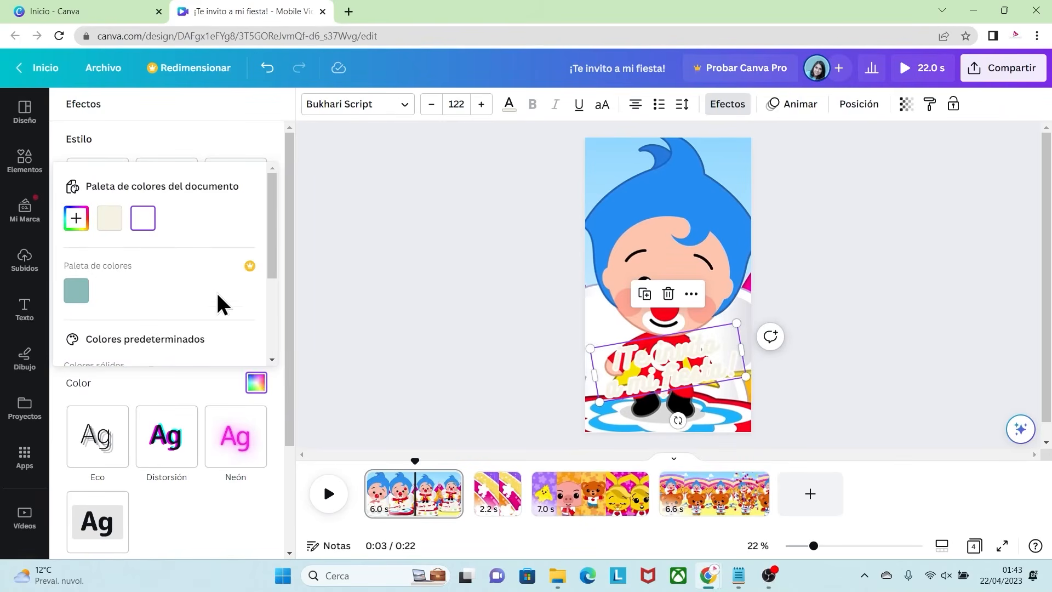
left_click(230, 382)
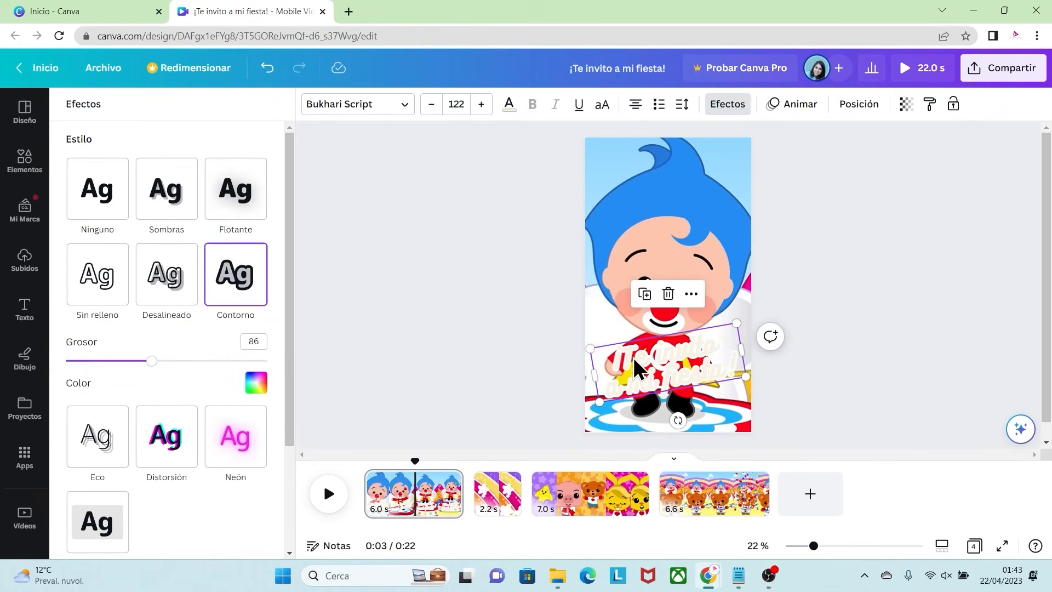
Step: Colour the line "¡Te invito" with the blue #1BB4FC sampled from the video's stage
left_click(715, 351)
left_click_drag(720, 344, 621, 357)
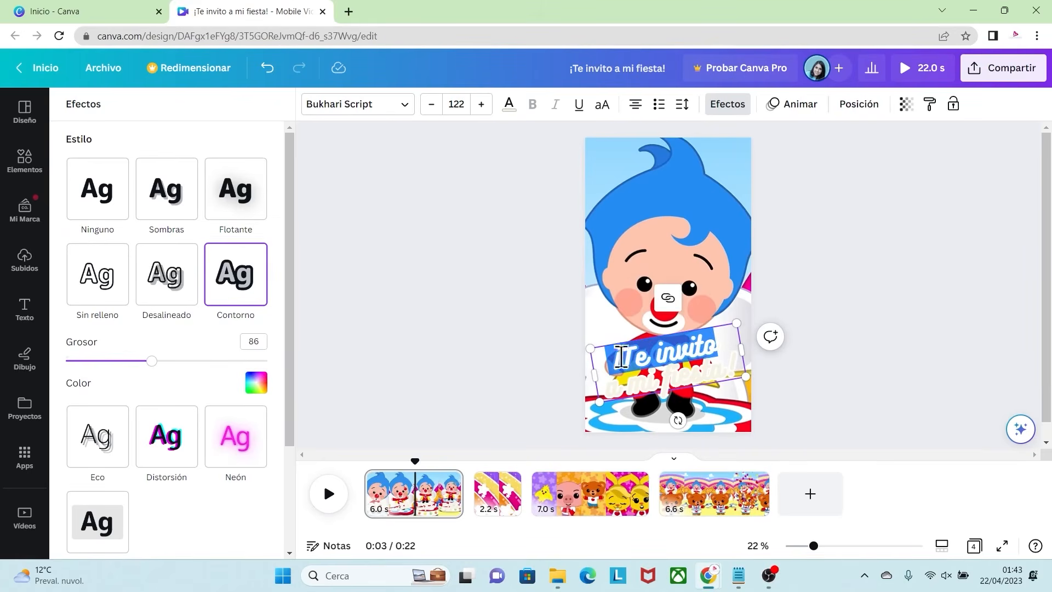
left_click(509, 109)
left_click(80, 187)
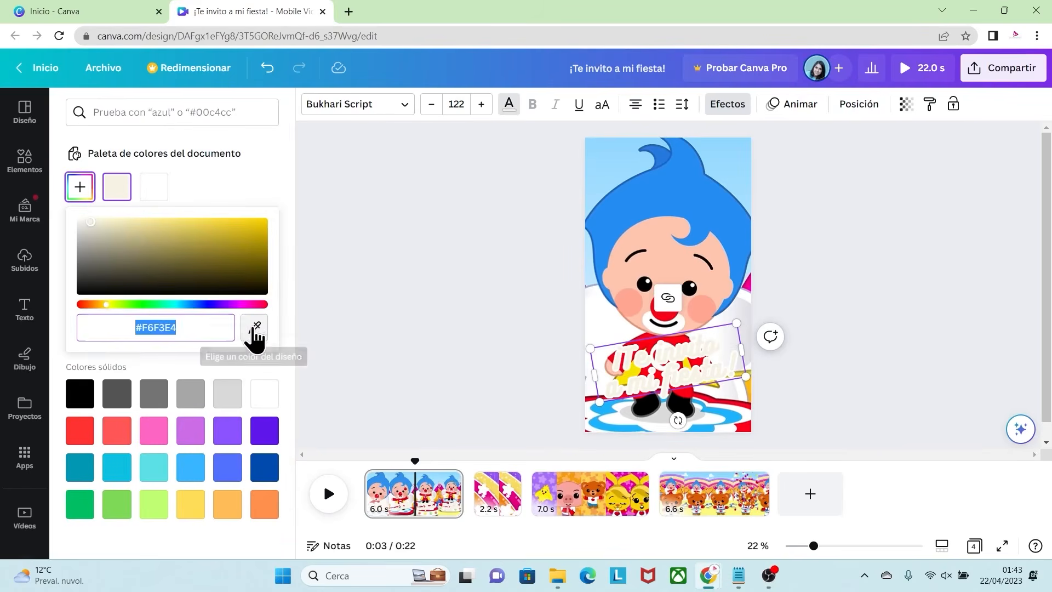
left_click(255, 332)
left_click(730, 417)
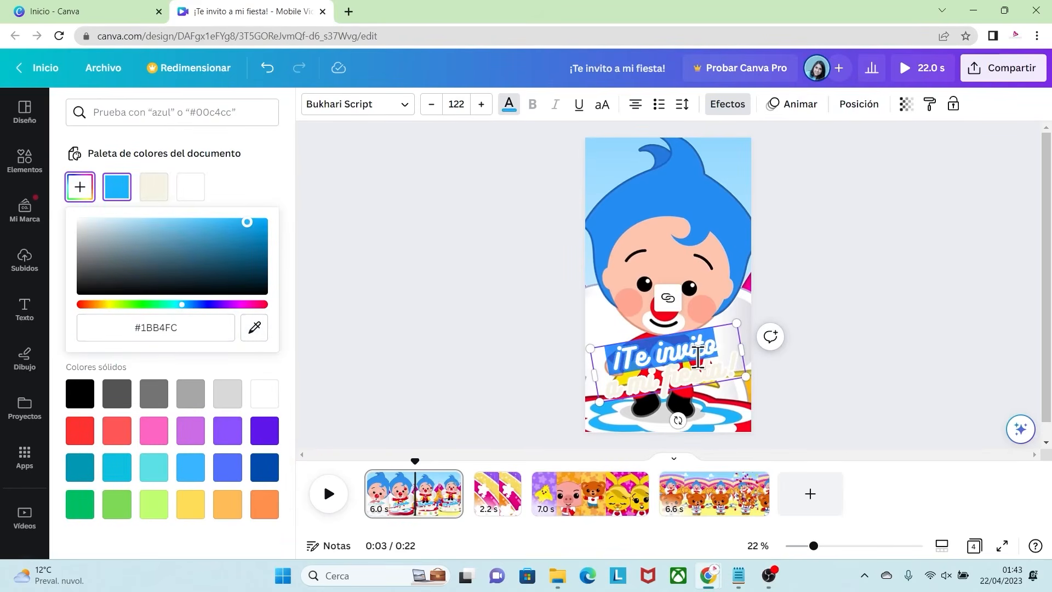
Step: Colour the line "a mi fiesta!" with a yellow sampled from the clown's cape, darkened to about #E1D41A
left_click(738, 359)
left_click_drag(738, 359, 625, 386)
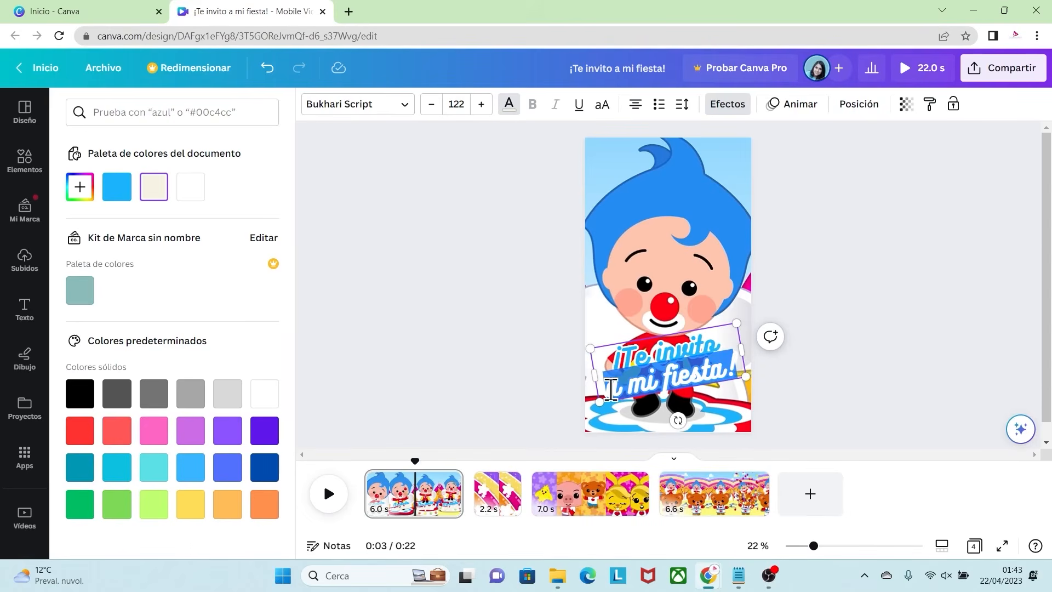
left_click(80, 187)
left_click(254, 327)
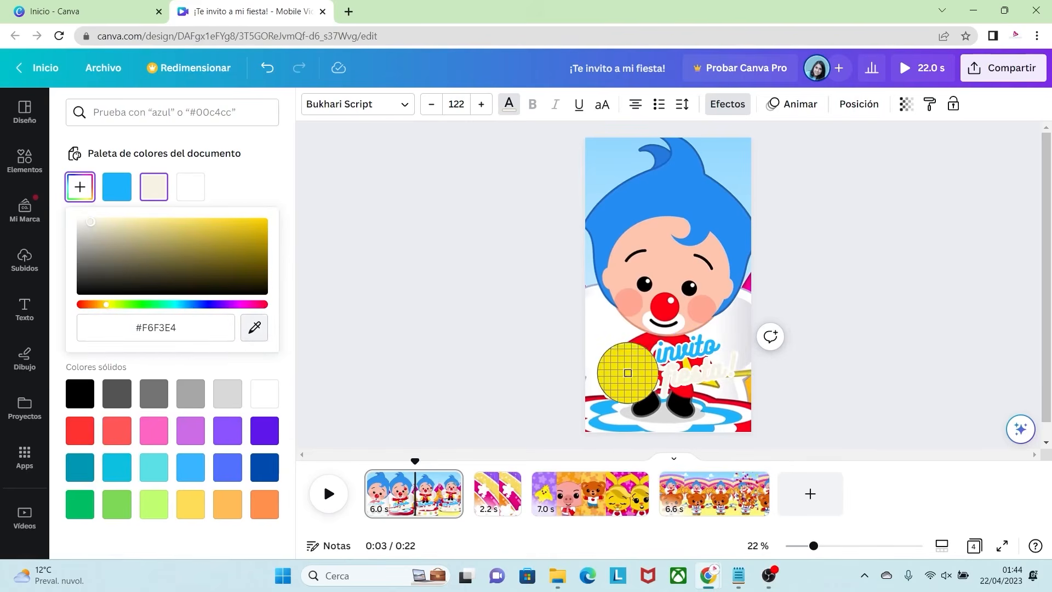
left_click(627, 372)
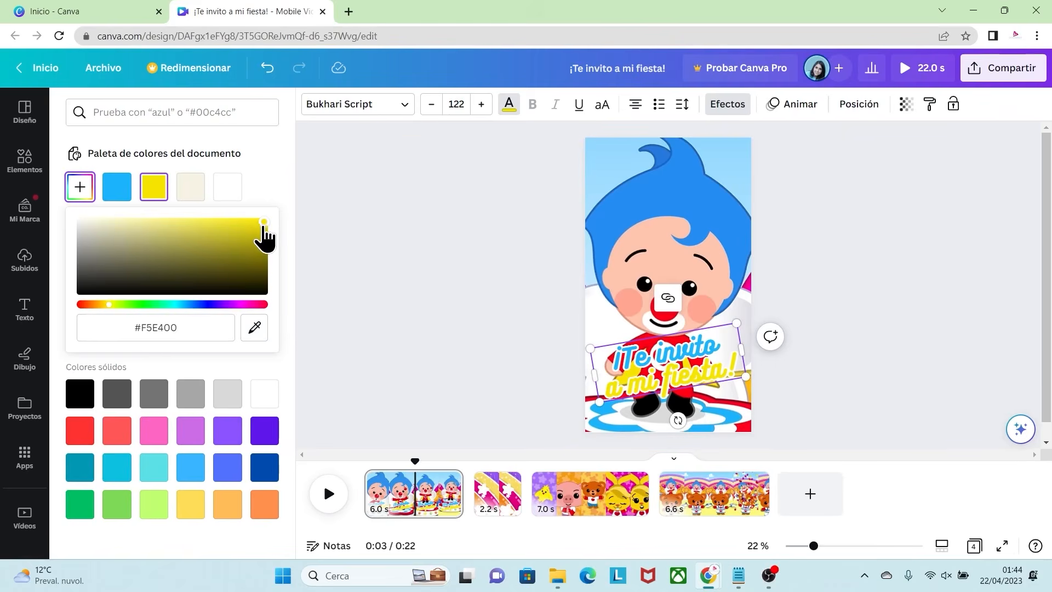
left_click_drag(261, 222, 243, 230)
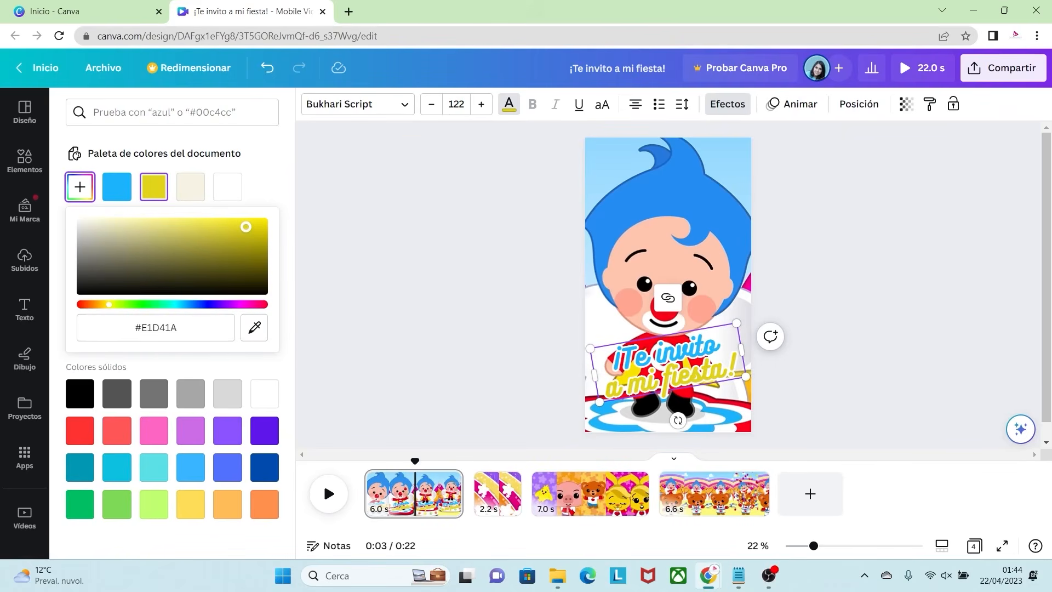
Step: Reduce the invitation text to size 113, tilt it to -9° and centre it over the clown's body
left_click(669, 378)
left_click_drag(745, 375, 734, 374)
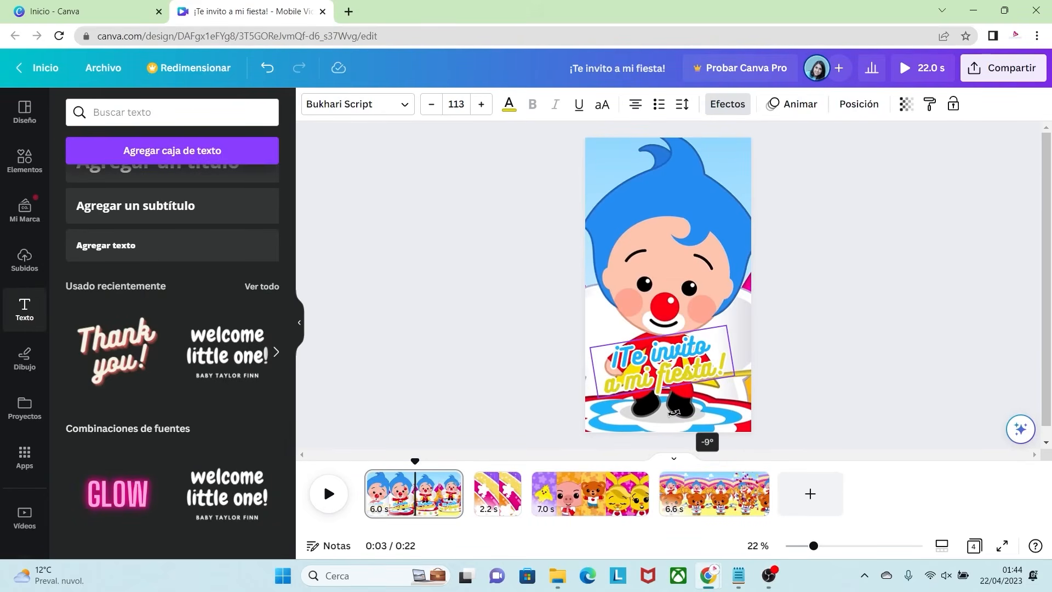
left_click(718, 390)
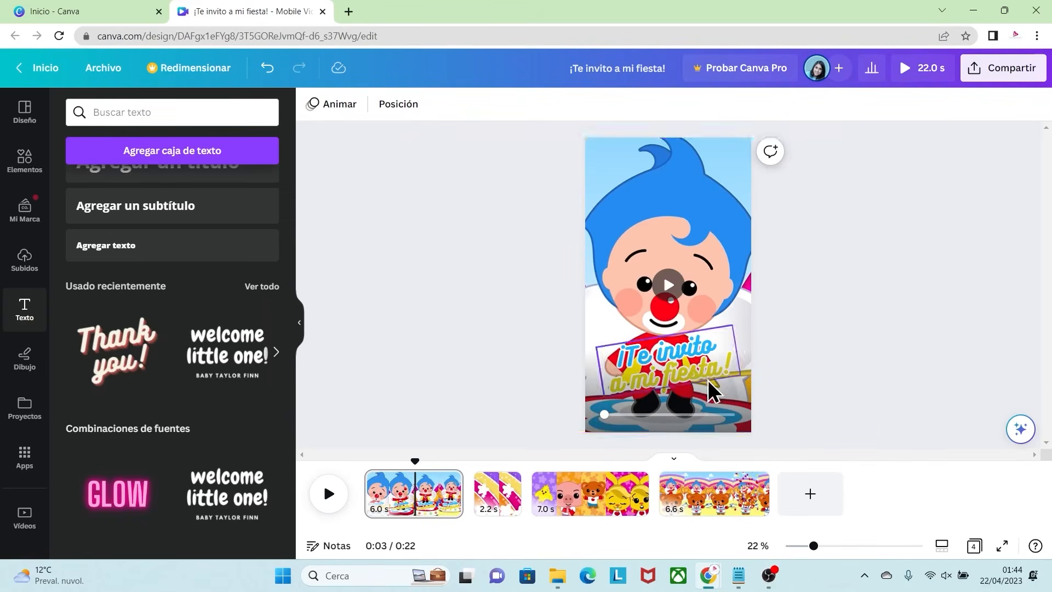
left_click(682, 373)
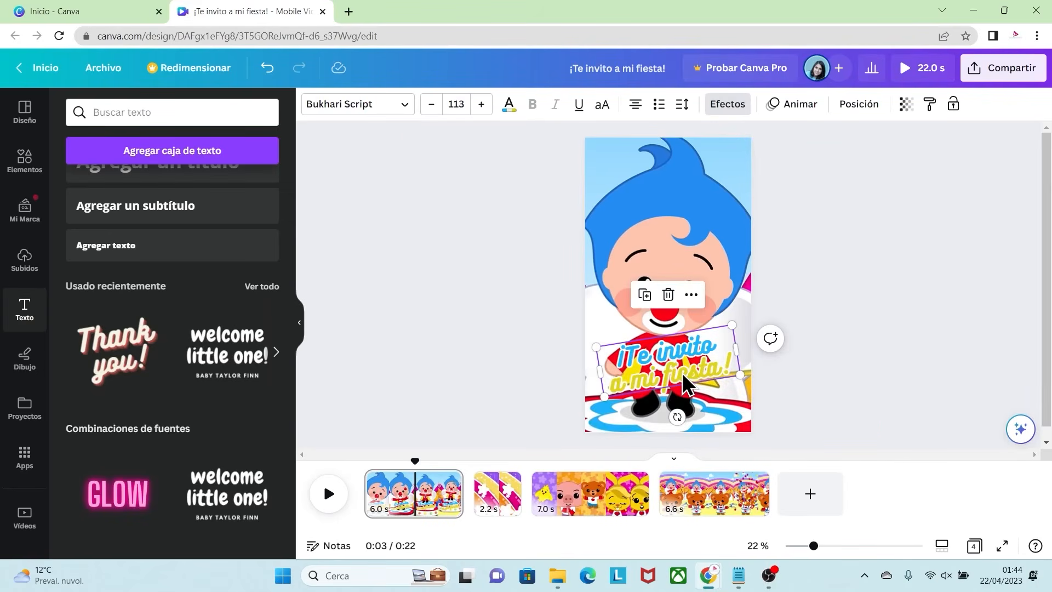
Step: Duplicate the invitation text, move the copy to the second page and place it in the page's upper part
right_click(682, 373)
left_click(718, 326)
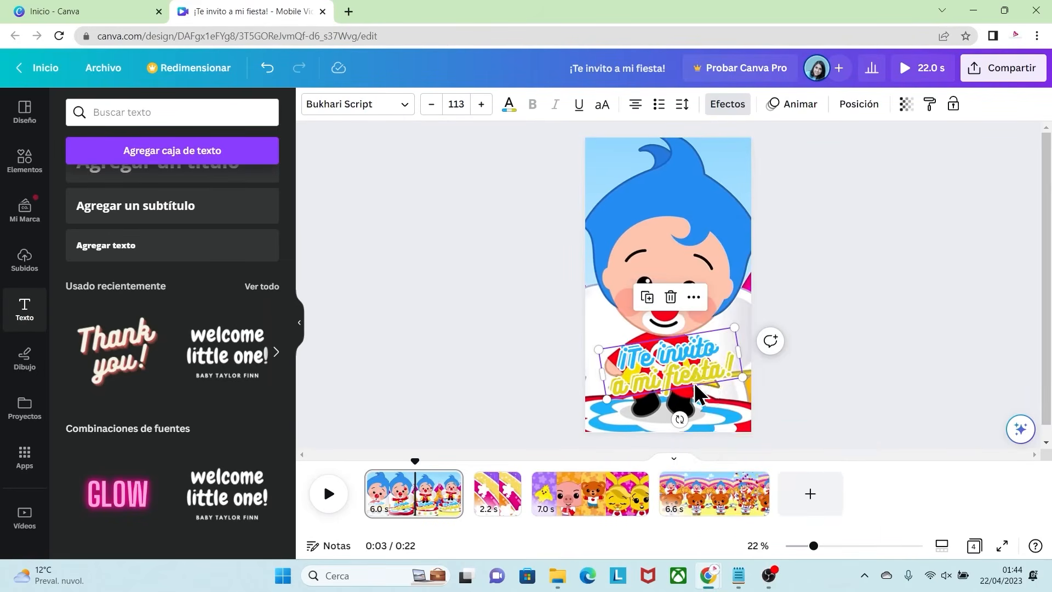
left_click_drag(689, 379, 498, 501)
left_click_drag(697, 357, 686, 223)
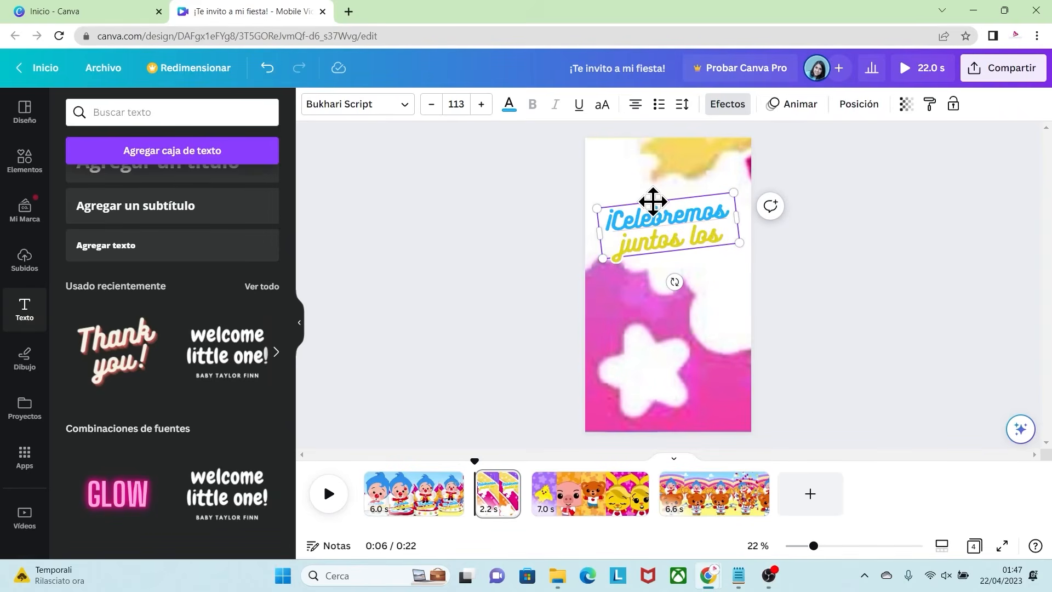
Step: Duplicate the second page's "¡Celebremos juntos los" text below itself and build a large "4" and the child's name from copies
left_click(653, 202)
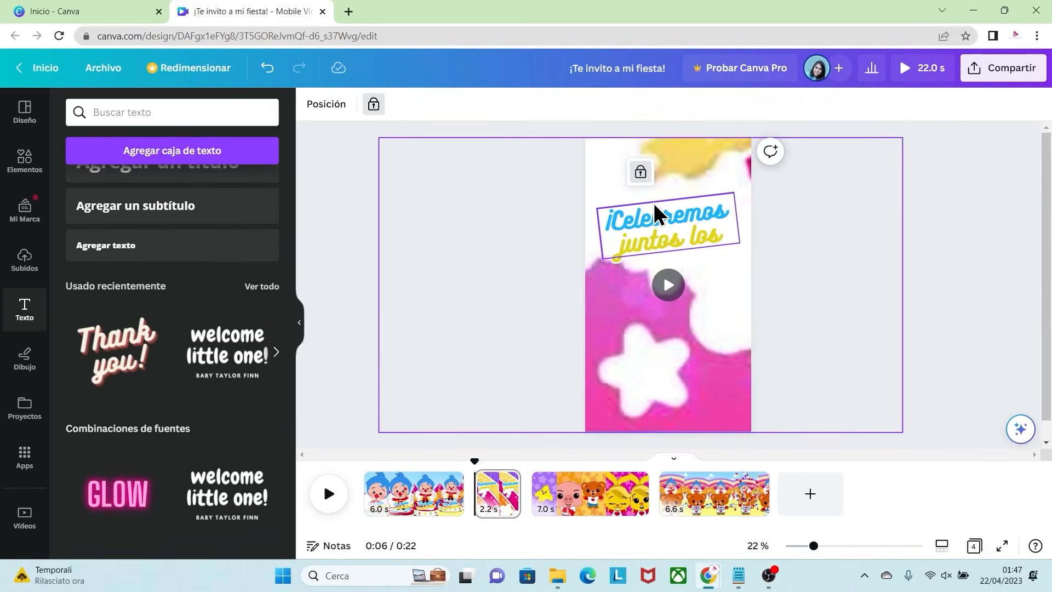
left_click(649, 227)
right_click(663, 222)
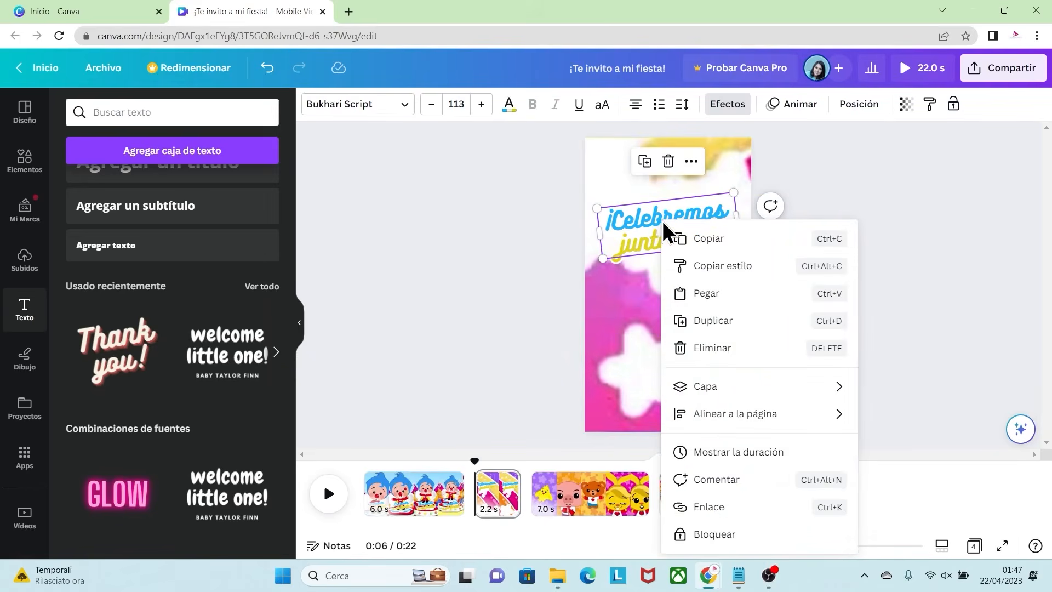
left_click(713, 321)
left_click_drag(675, 225, 610, 296)
left_click(721, 313)
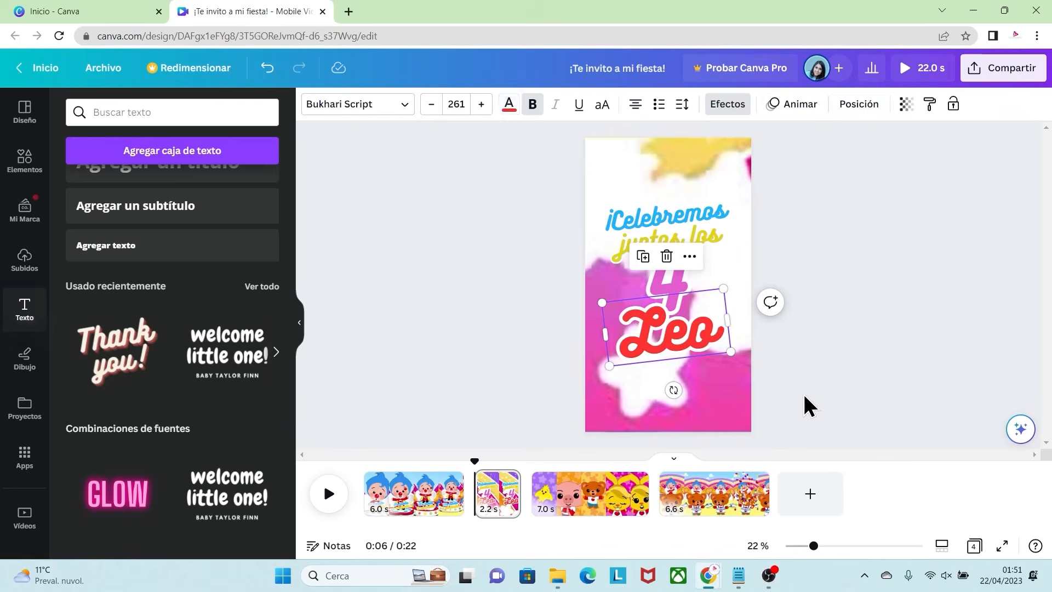
left_click(803, 404)
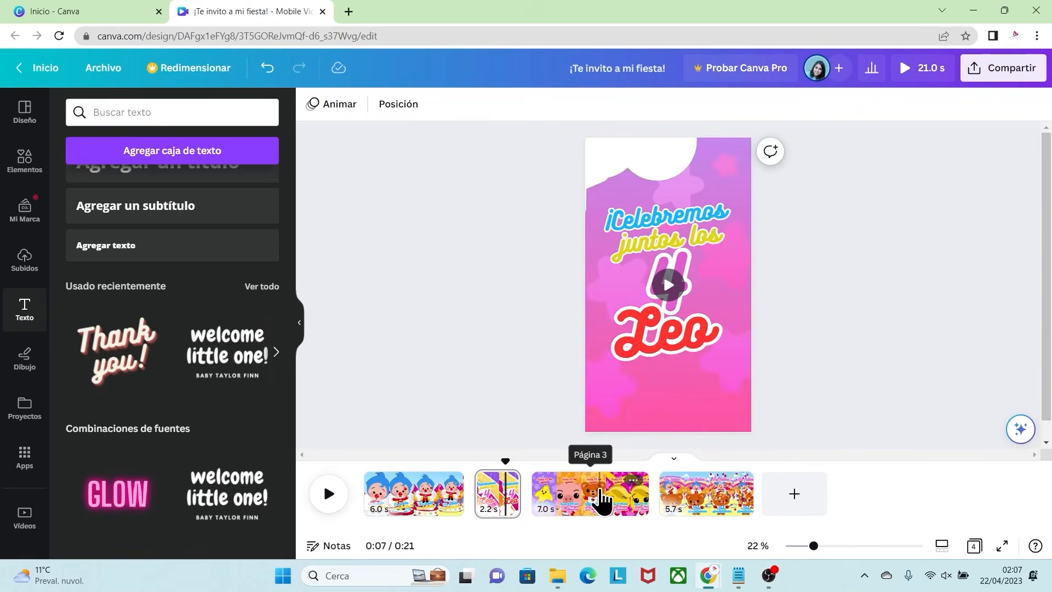
Step: Review the texts on the third, fourth and first pages
left_click(598, 496)
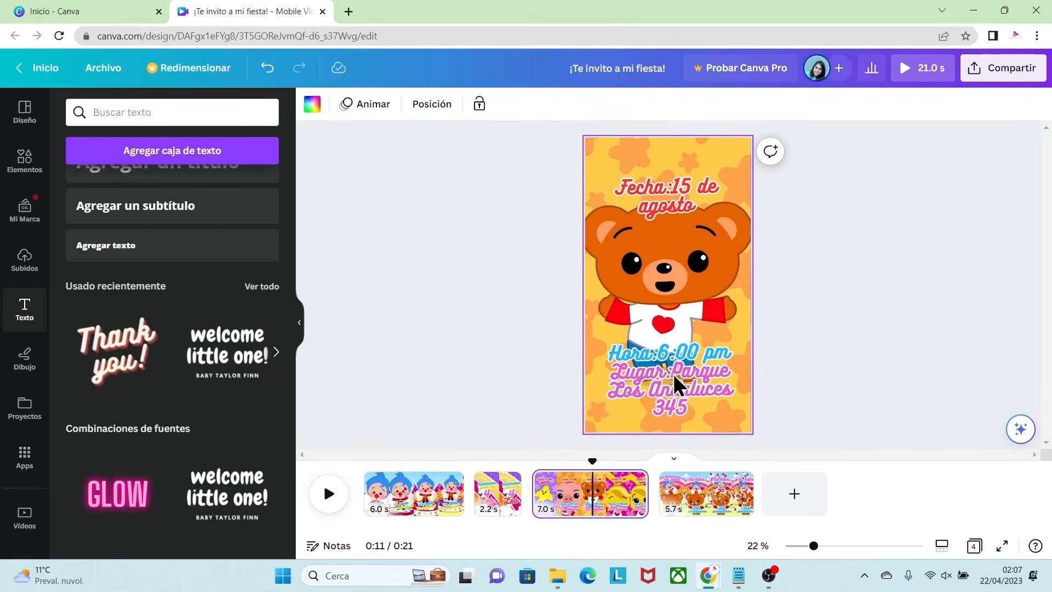
left_click(707, 496)
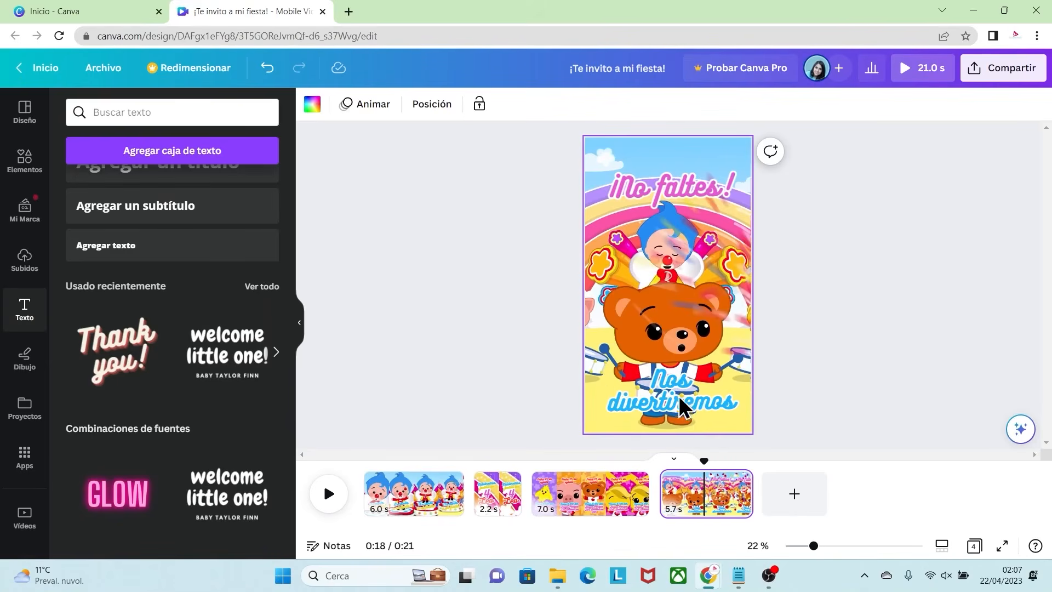
left_click(410, 503)
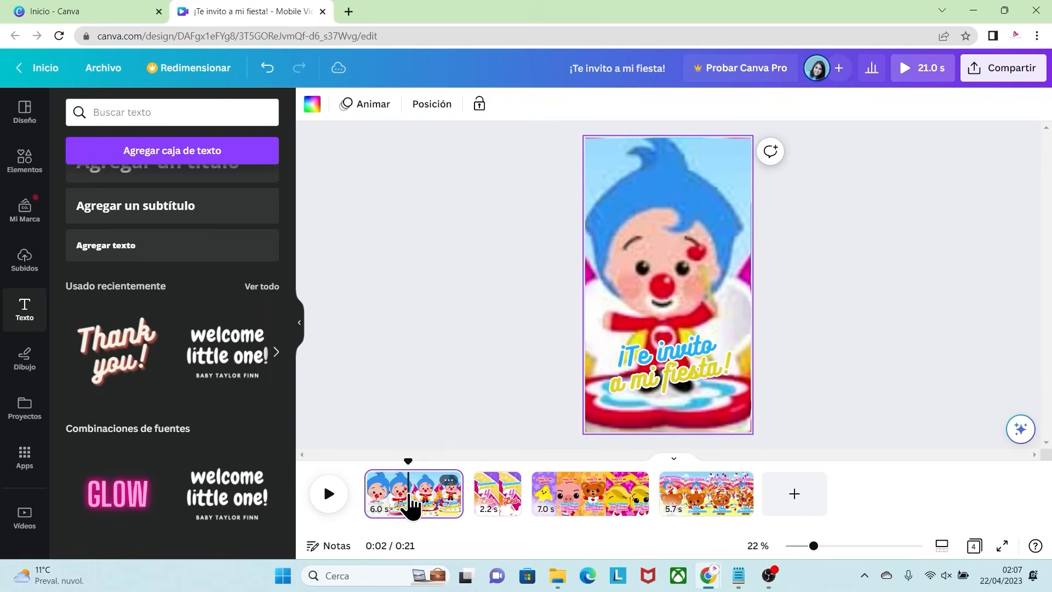
Step: Preview the Subir, Paneo, Fundir, Aparecer and Diagonal animations on the first page's invitation text
left_click(664, 354)
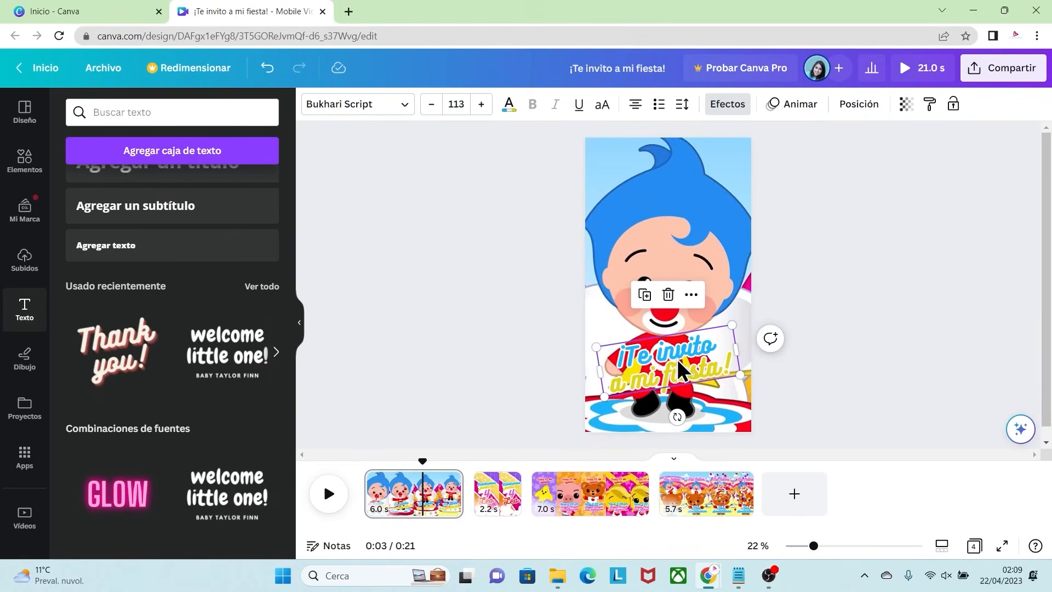
left_click(794, 107)
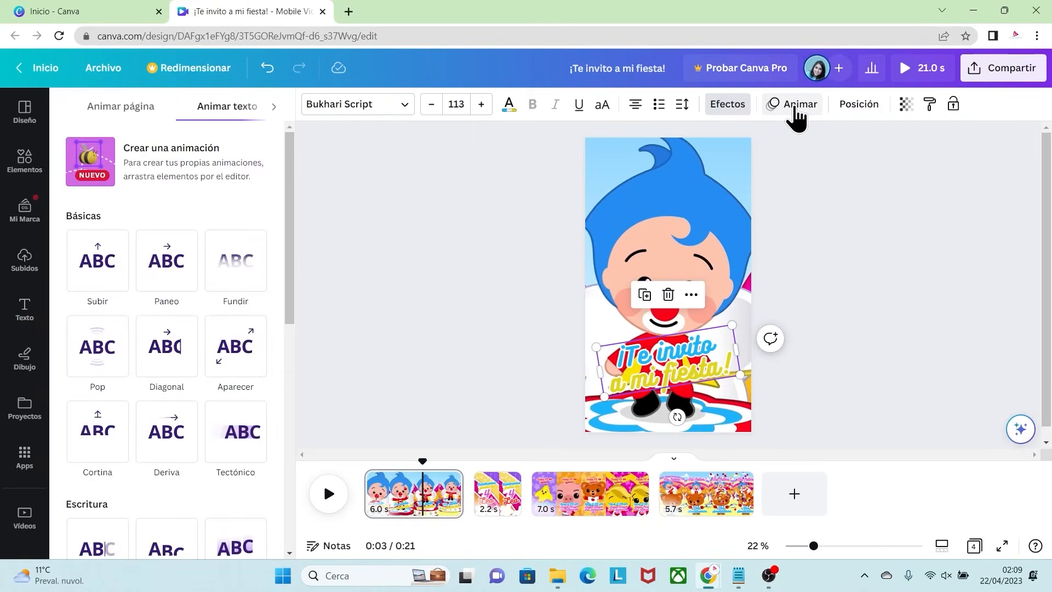
left_click(104, 282)
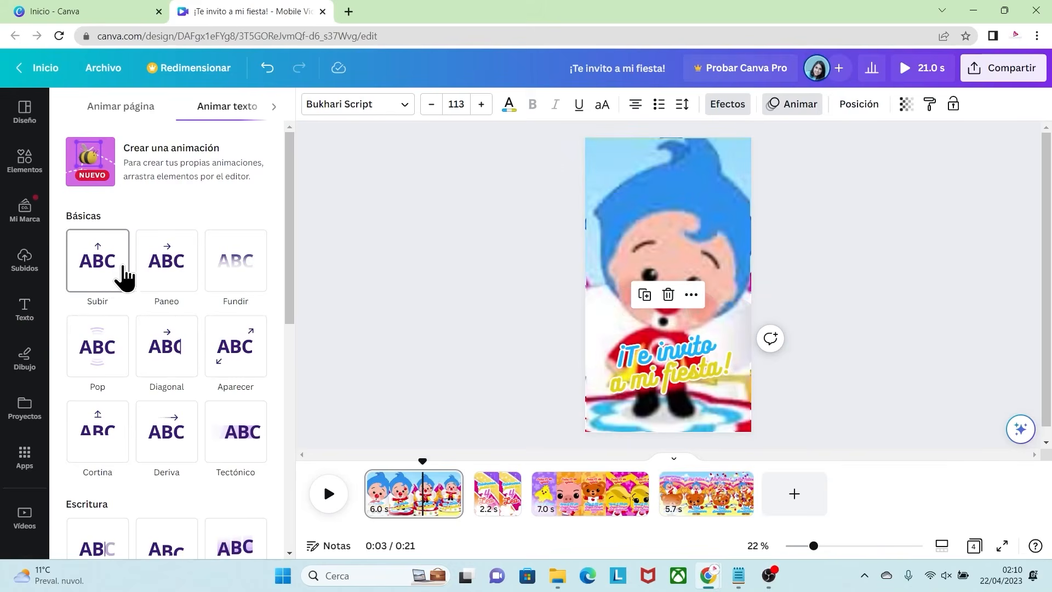
left_click(150, 281)
left_click(229, 281)
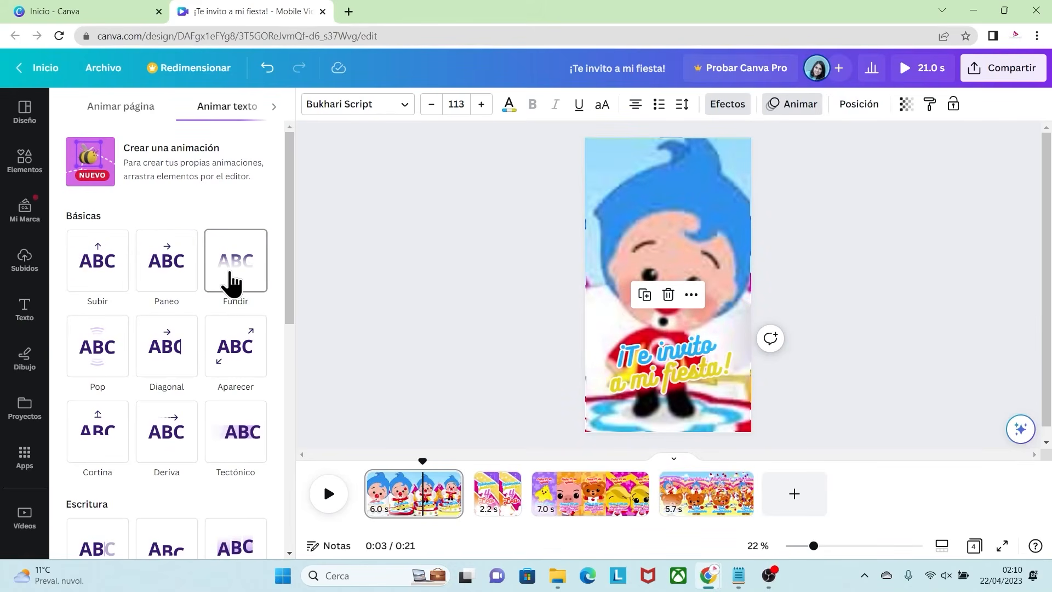
left_click(235, 353)
left_click(164, 352)
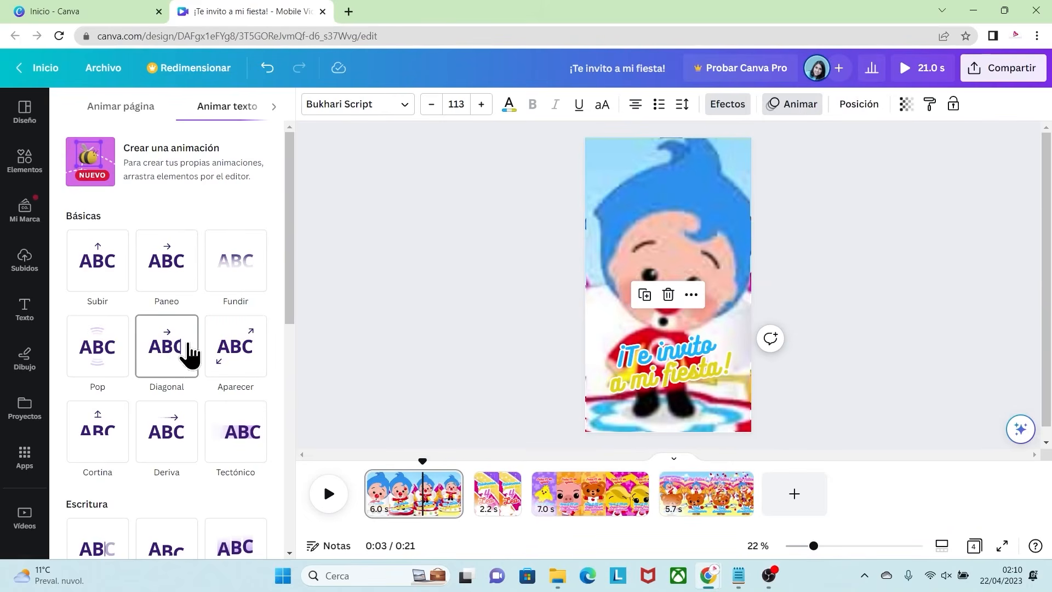
Step: Apply the Explosión writing animation to the first page's invitation text, animating on entry only
left_click_drag(287, 268, 280, 385)
left_click(235, 375)
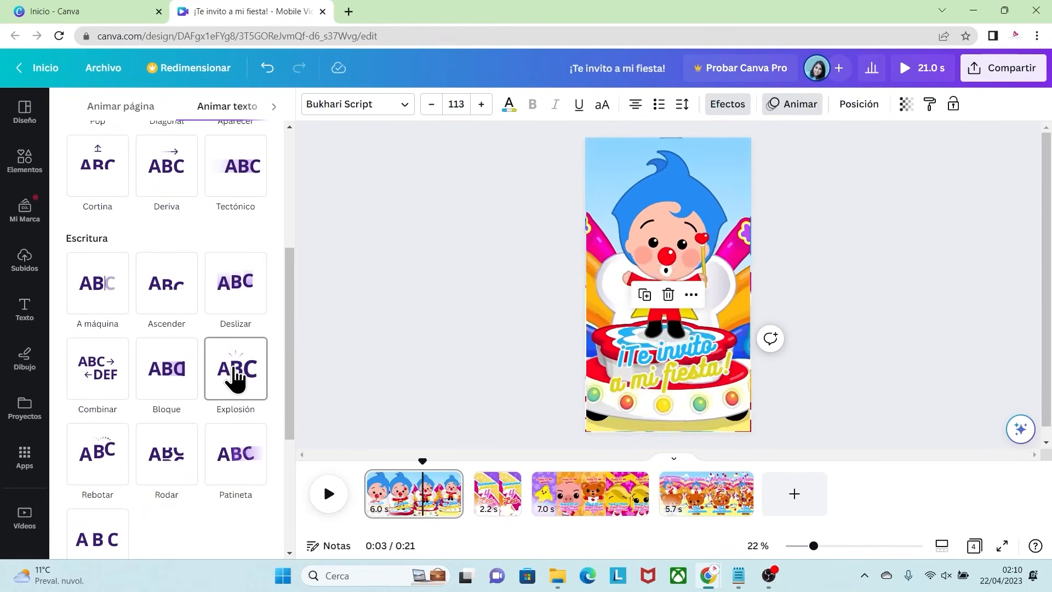
left_click(236, 376)
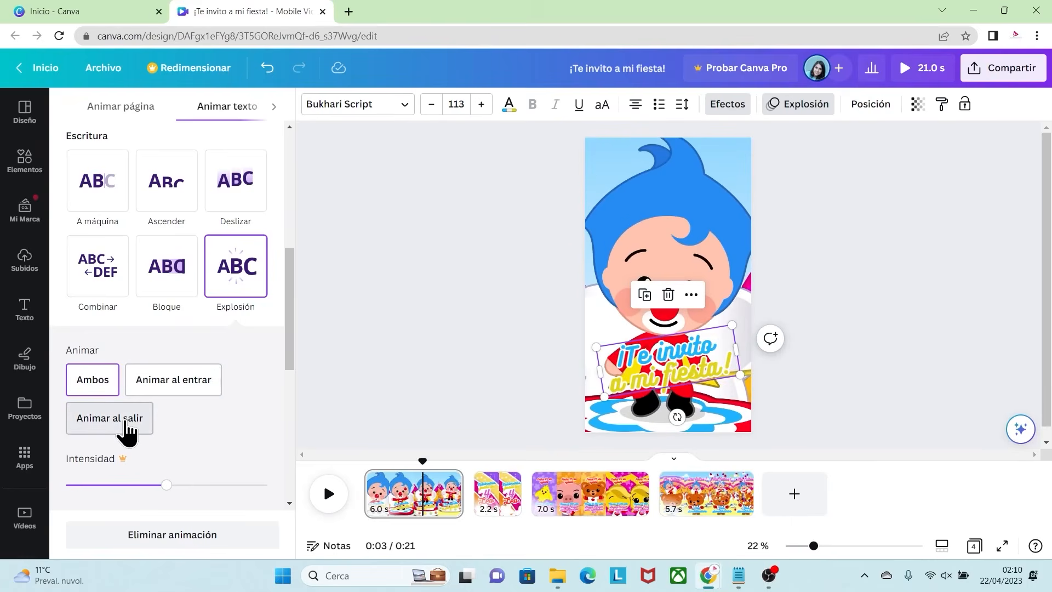
left_click(186, 391)
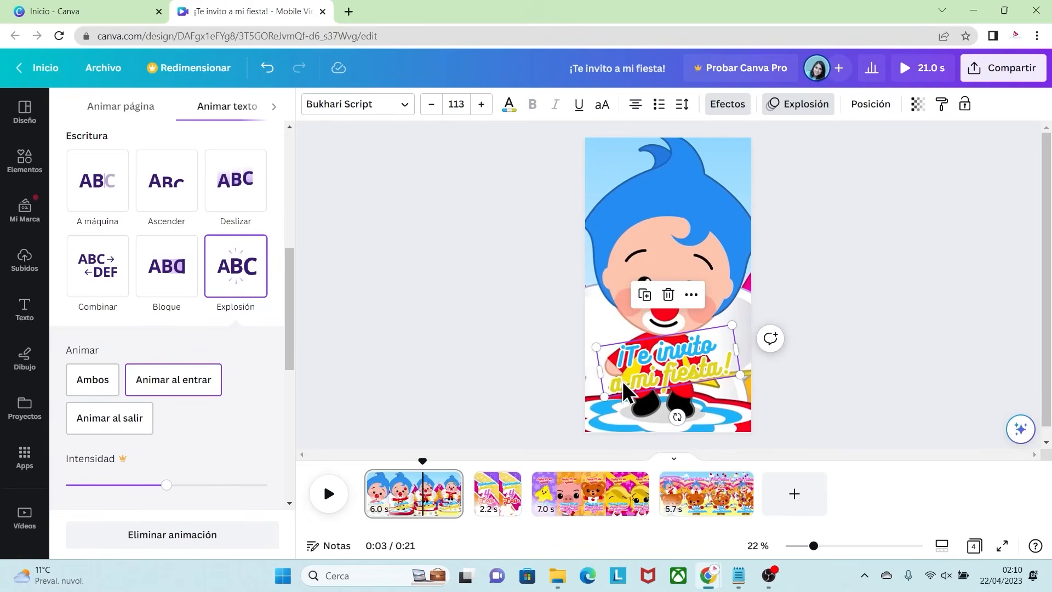
Step: Apply the Explosión animation to the "¡Celebremos juntos los" text on the second page
left_click(492, 499)
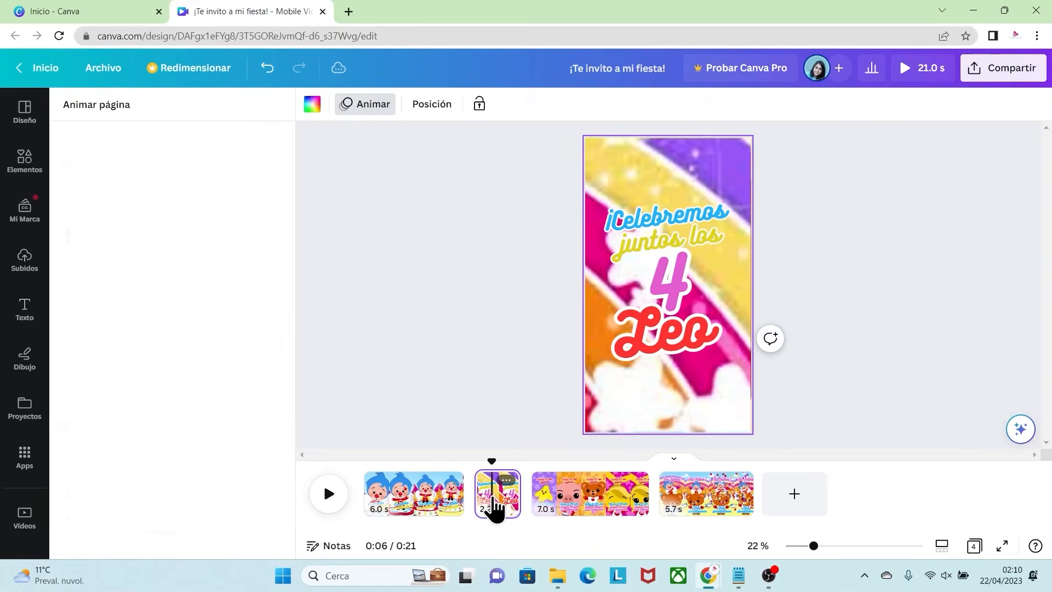
left_click(672, 219)
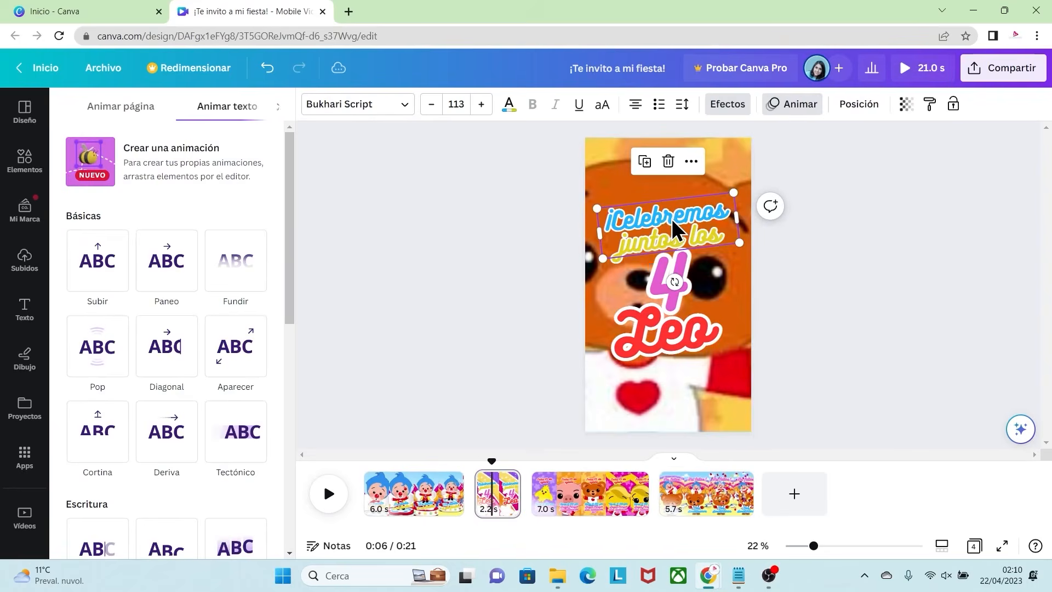
scroll(291, 299, "down", 5)
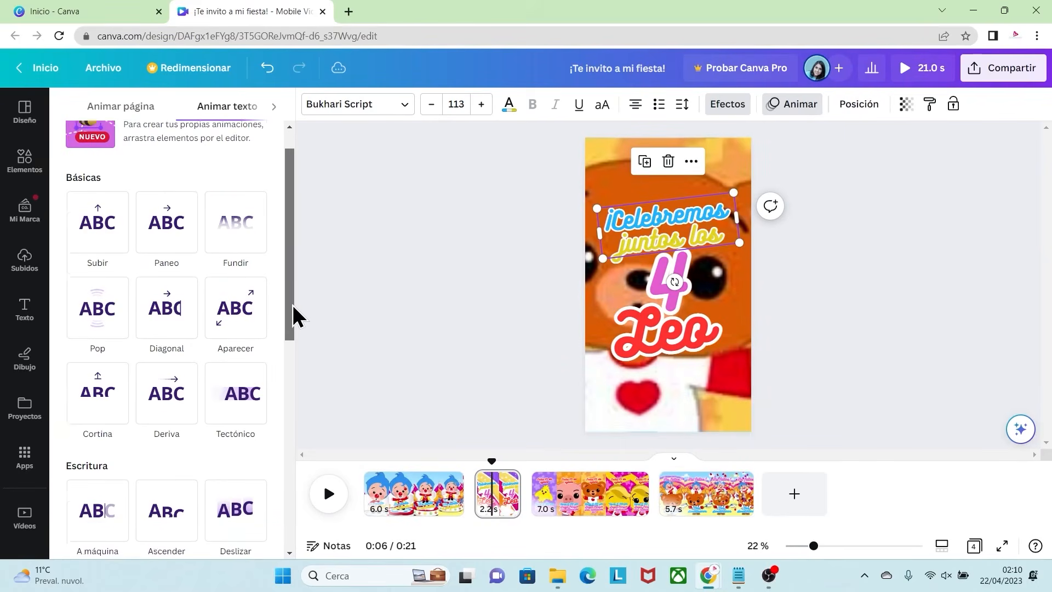
left_click(235, 364)
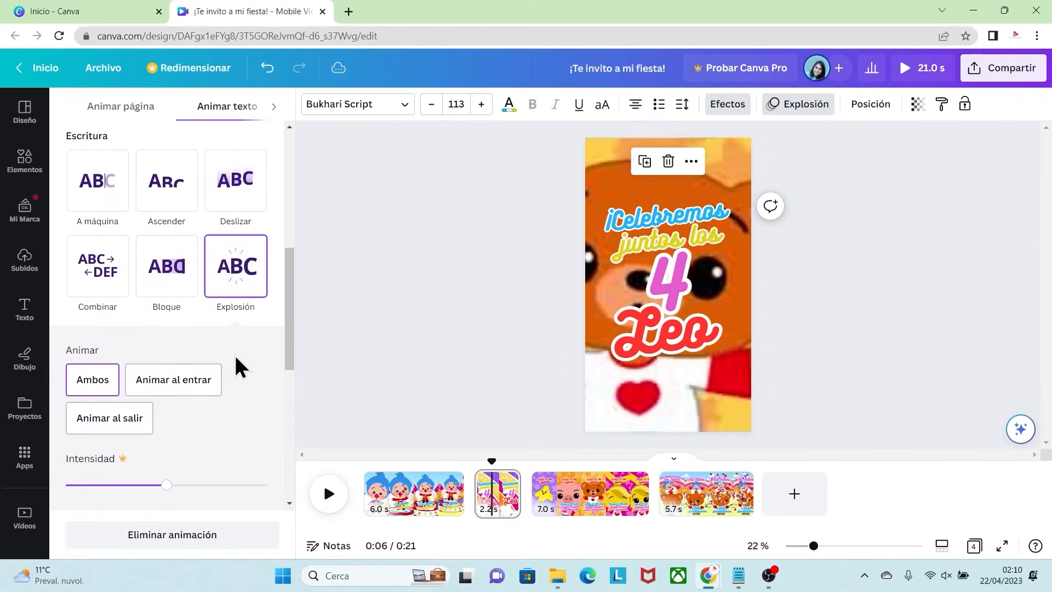
Step: Animate the second page's "4" with Subir and the child's name below it with Explosión
left_click(665, 277)
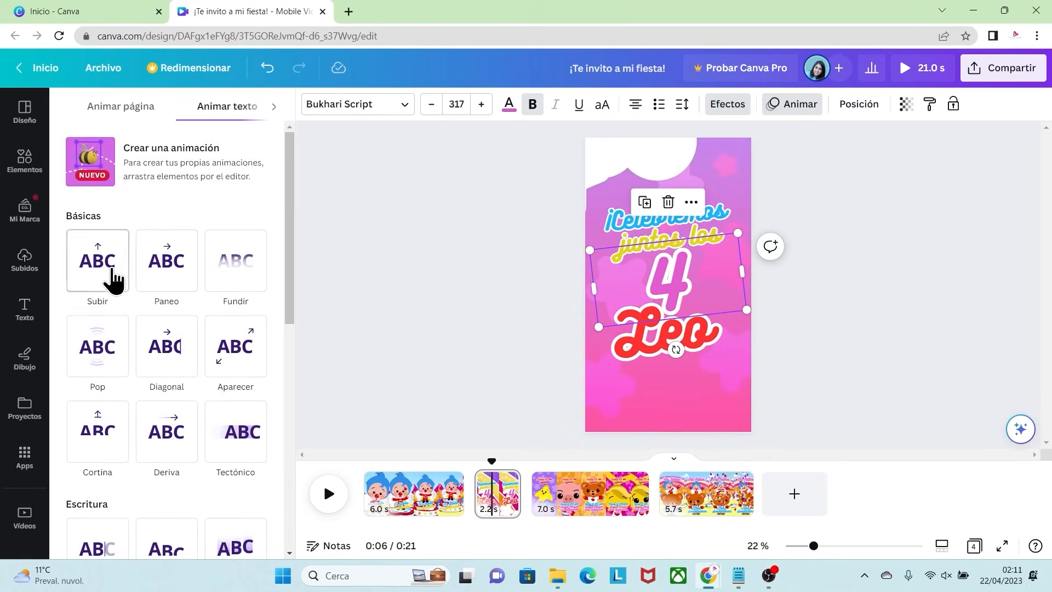
left_click(107, 274)
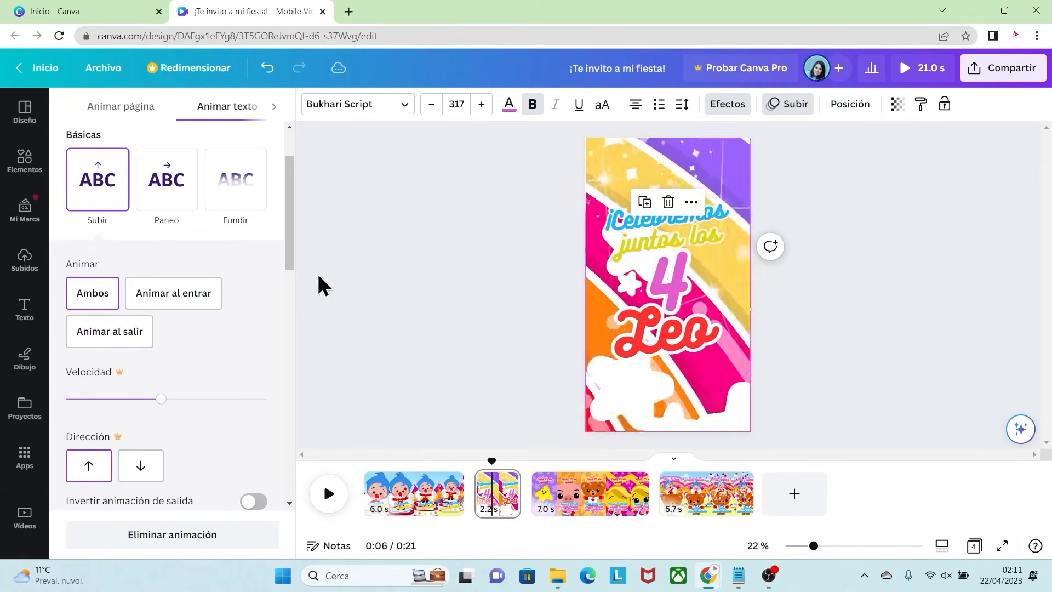
left_click(646, 353)
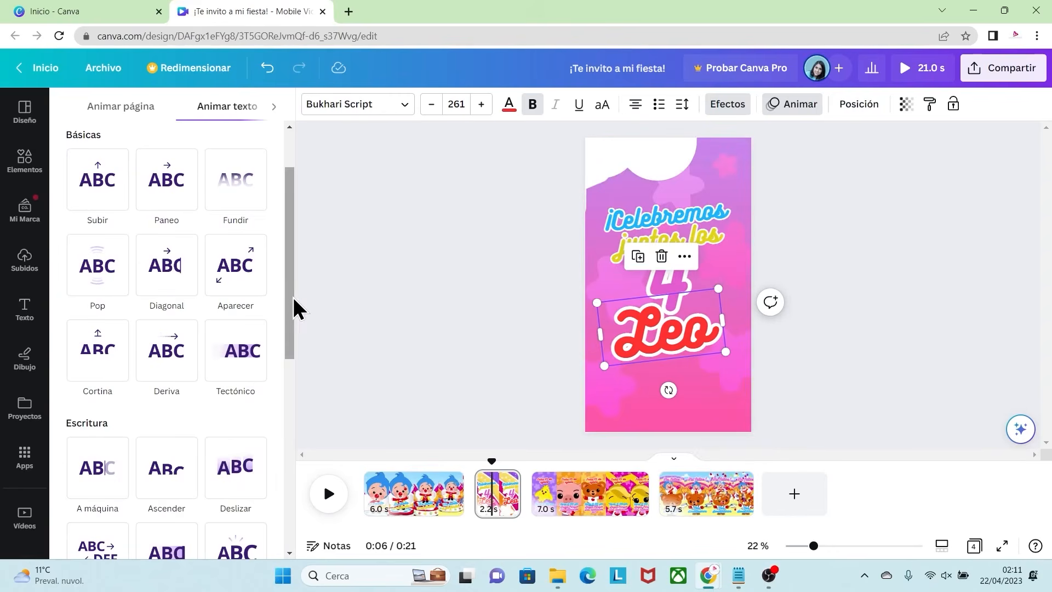
scroll(290, 314, "down", 3)
left_click(229, 408)
Step: Apply the Explosión animation to the date text and to the time and place text on the third page
left_click(601, 499)
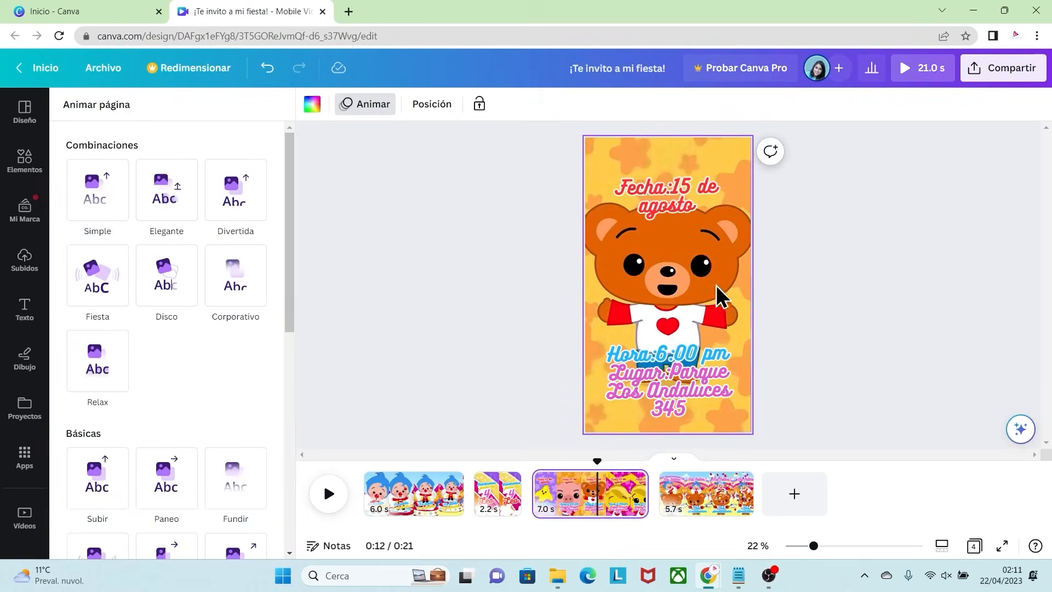
left_click(668, 205)
left_click_drag(299, 296, 293, 336)
scroll(227, 390, "down", 3)
left_click(229, 388)
left_click(651, 371)
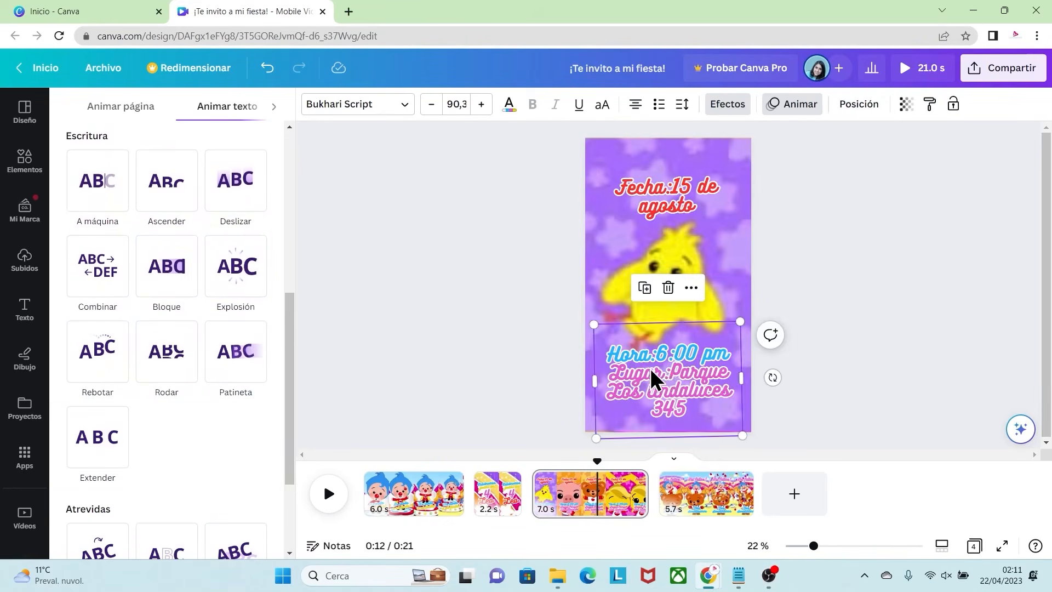
left_click(236, 276)
Step: Apply the Explosión animation to the "¡No faltes!" and "Nos divertiremos" texts on the fourth page
left_click(707, 493)
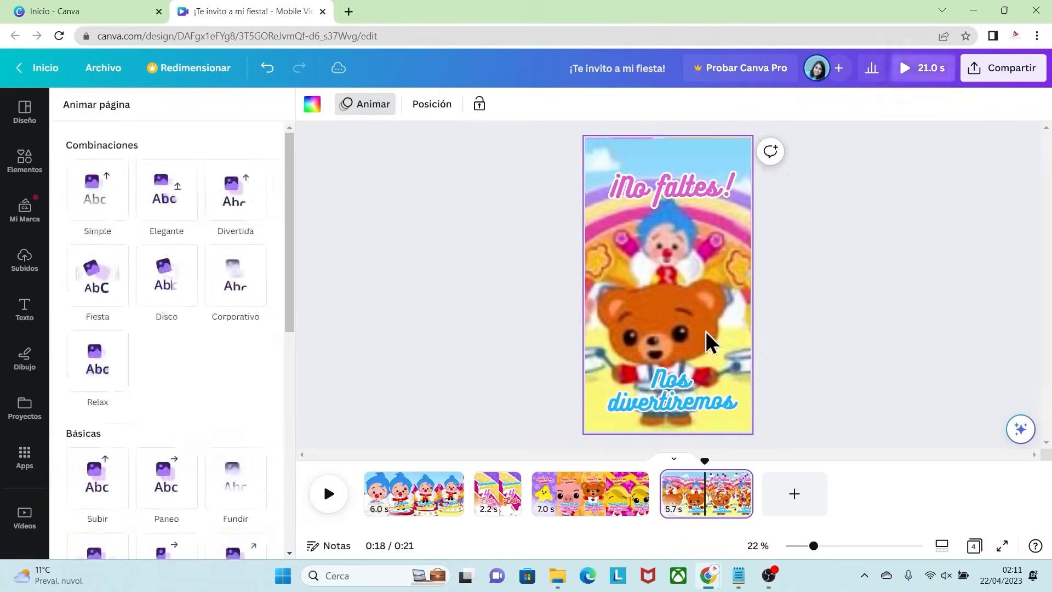
left_click(679, 184)
scroll(241, 428, "down", 3)
left_click(237, 429)
left_click(632, 393)
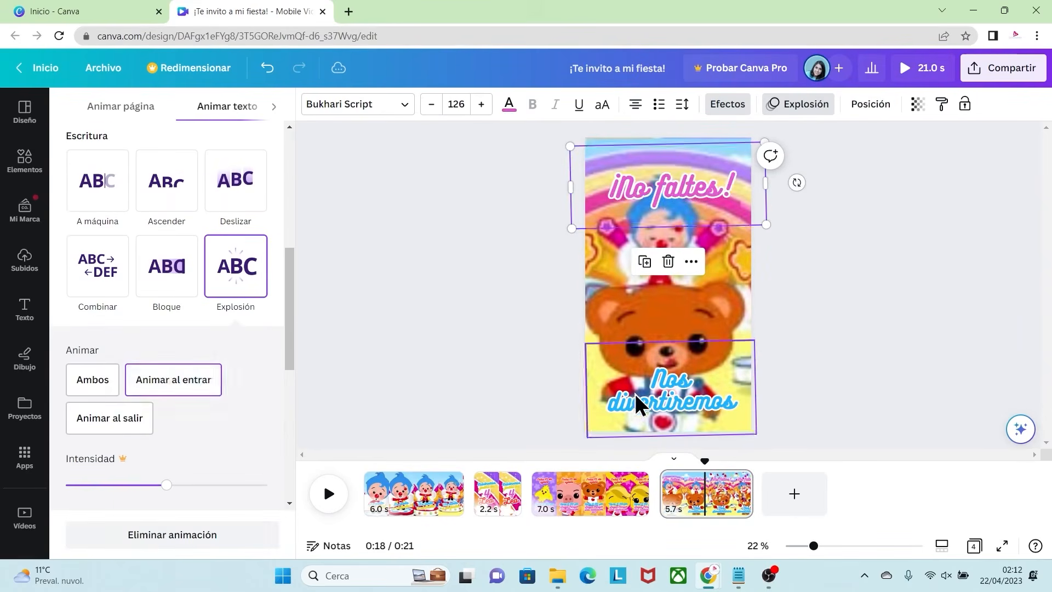
left_click(236, 290)
left_click(804, 319)
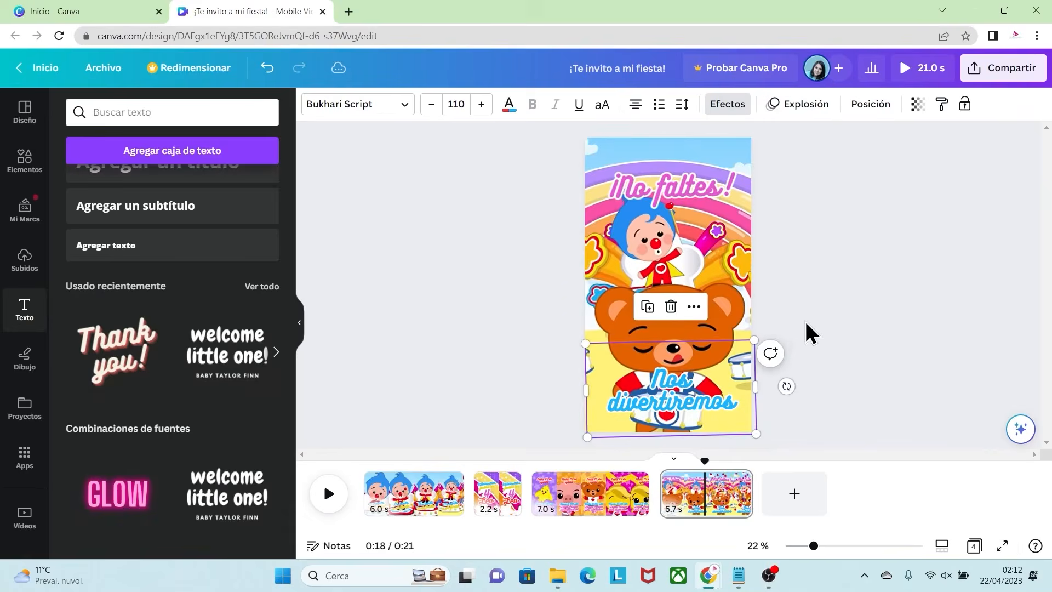
Step: Open the transition options between the first and second pages
left_click(402, 499)
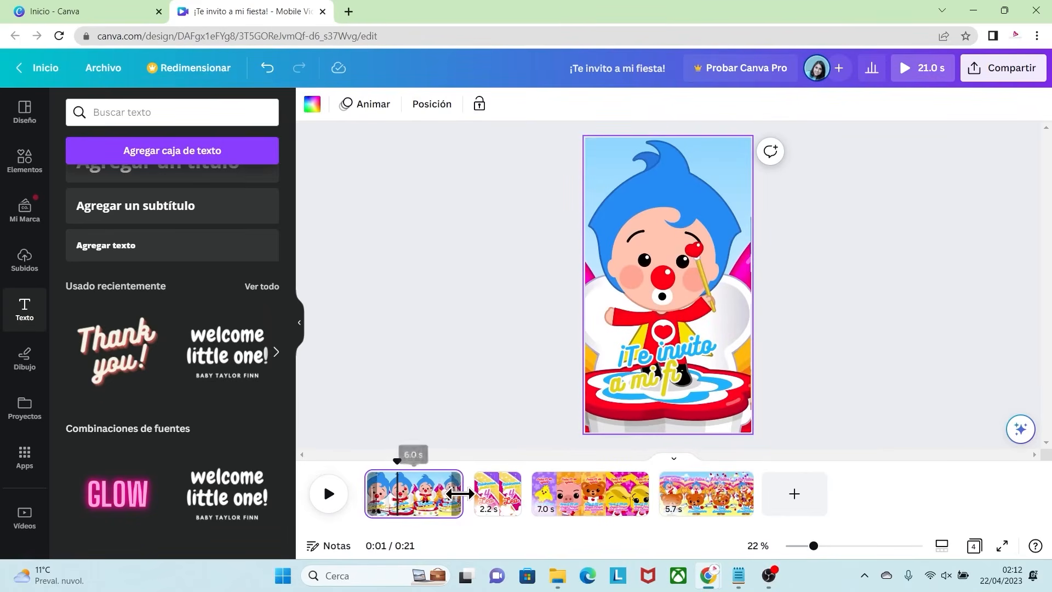
mouse_move(472, 493)
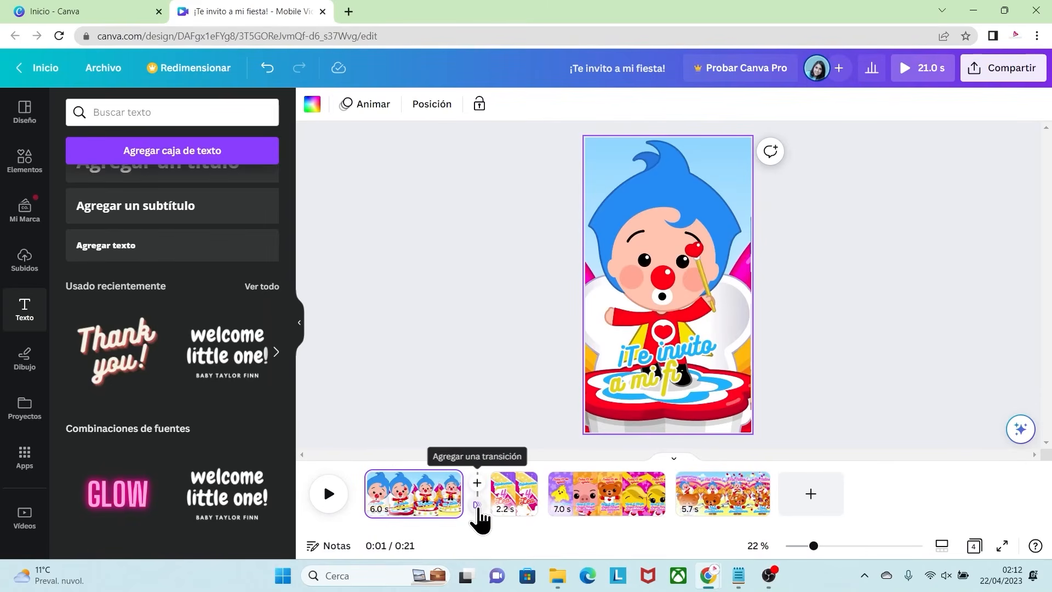
left_click(477, 506)
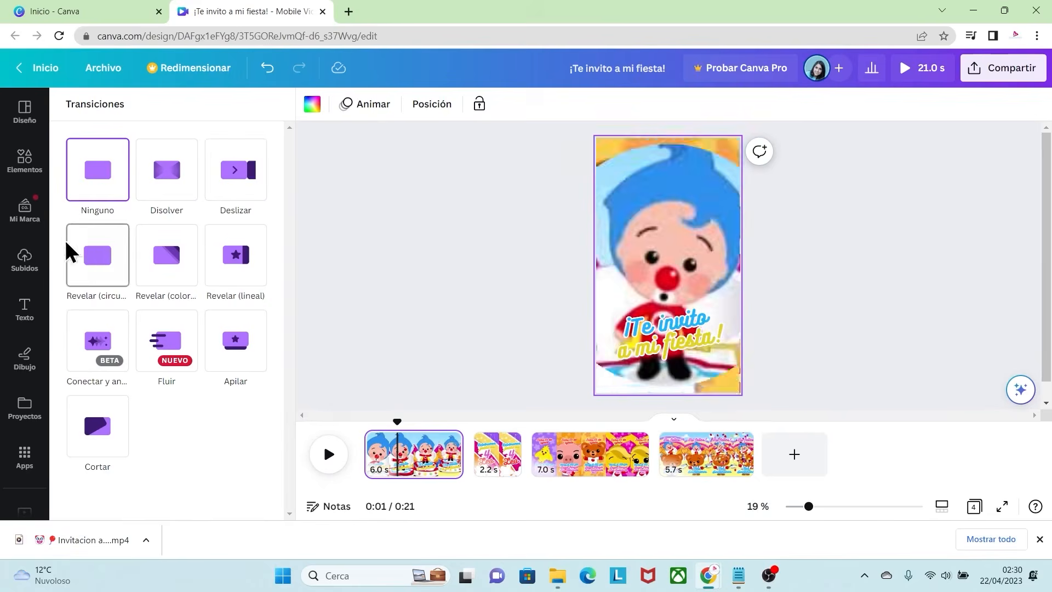
Step: Upload "audio plim plim_1.mp3" from the Download folder and preview the first page's playback
left_click(22, 263)
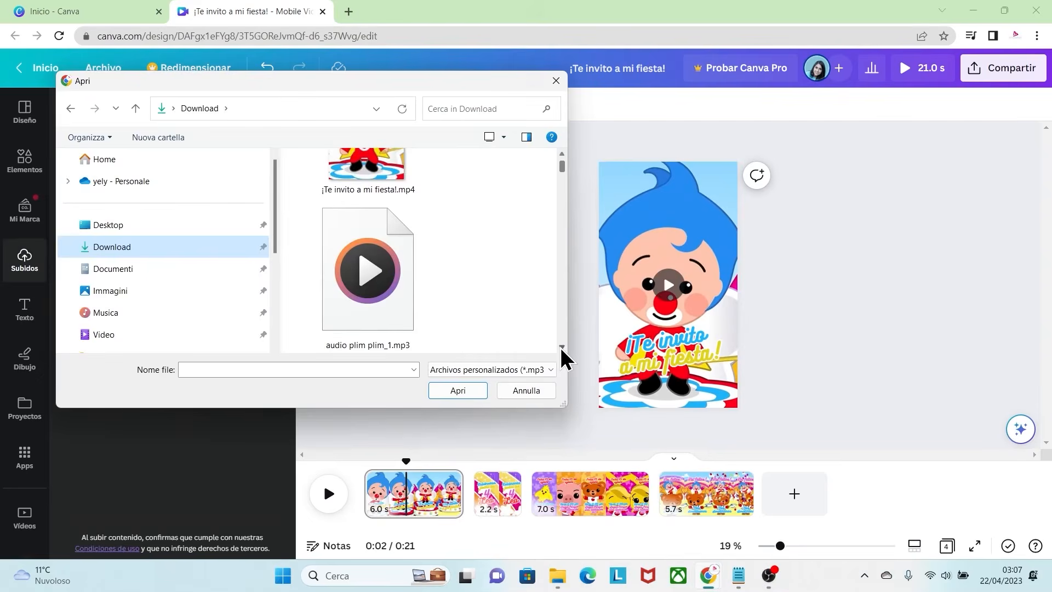
left_click(391, 274)
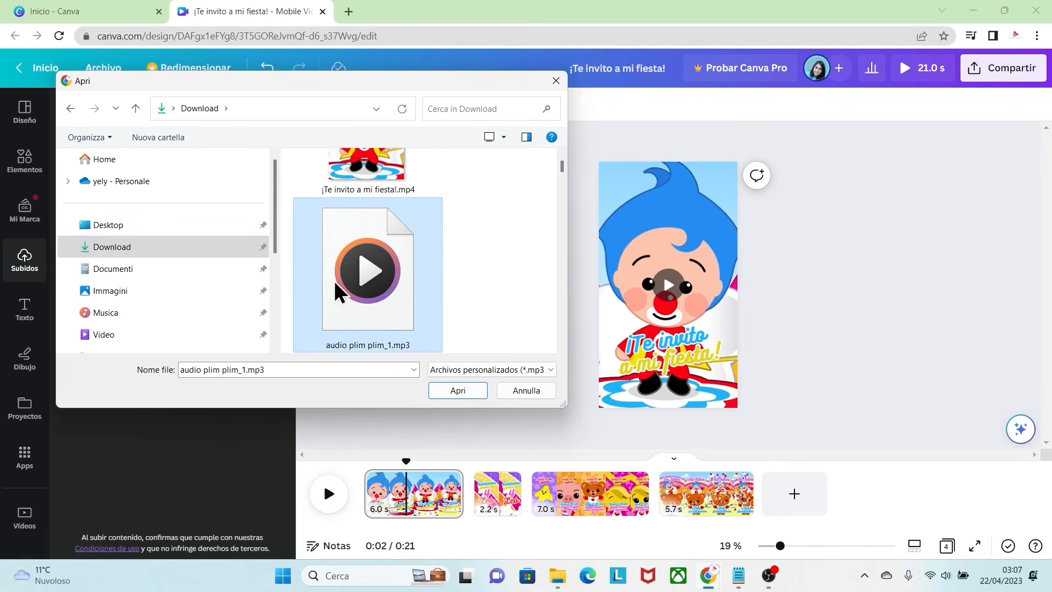
left_click(470, 391)
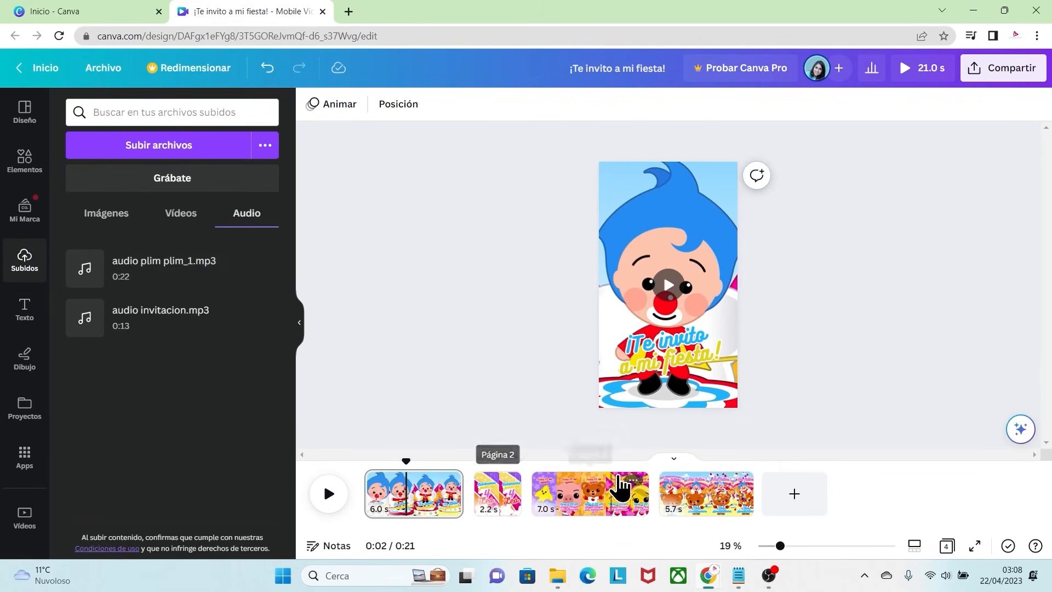
left_click(330, 500)
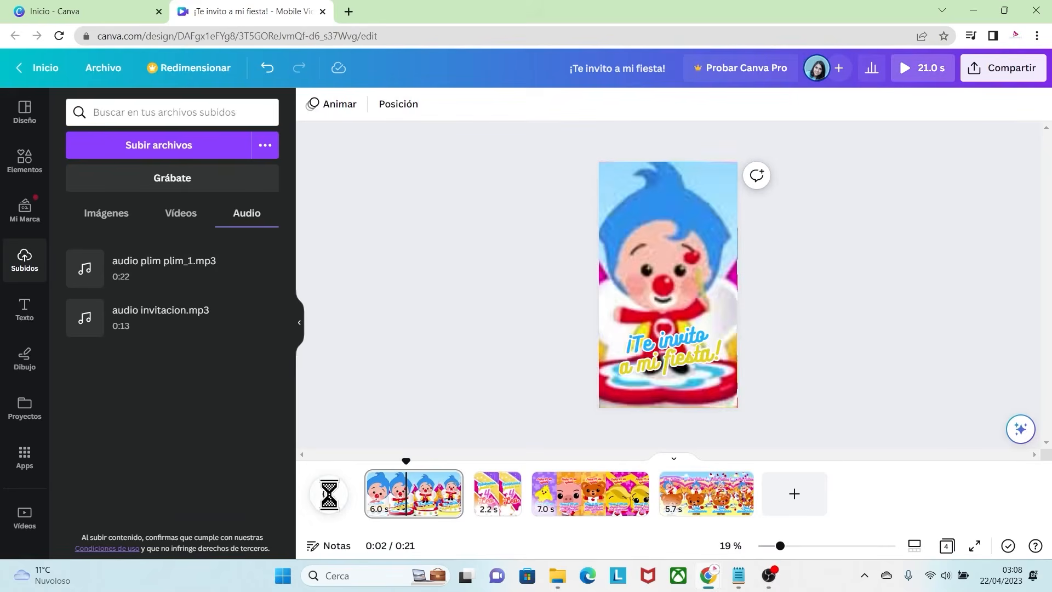
left_click(330, 499)
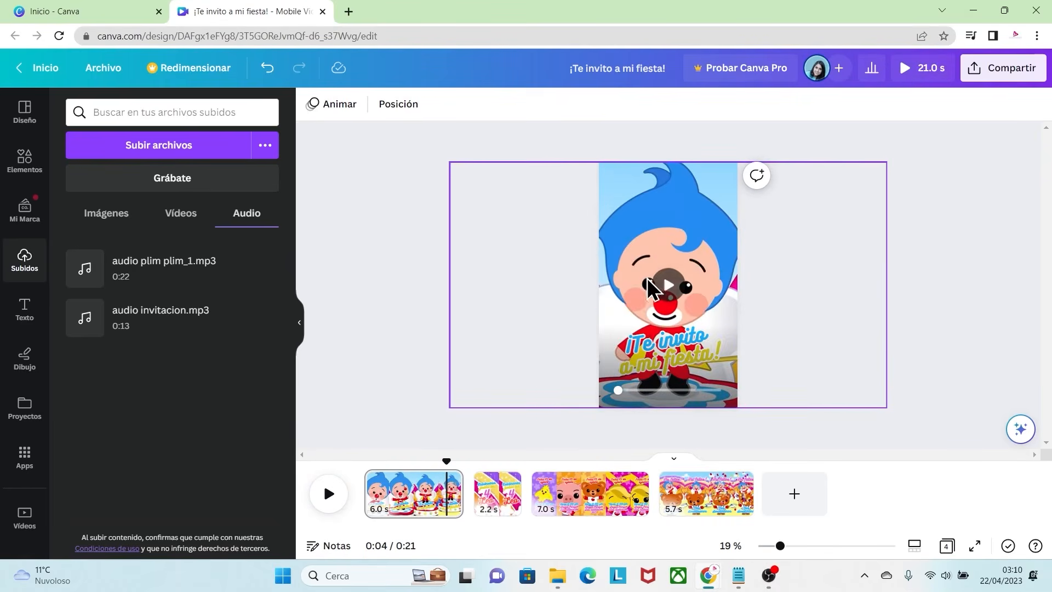
Step: Unlock the first page's video and set its volume to 0
left_click(660, 207)
left_click(668, 205)
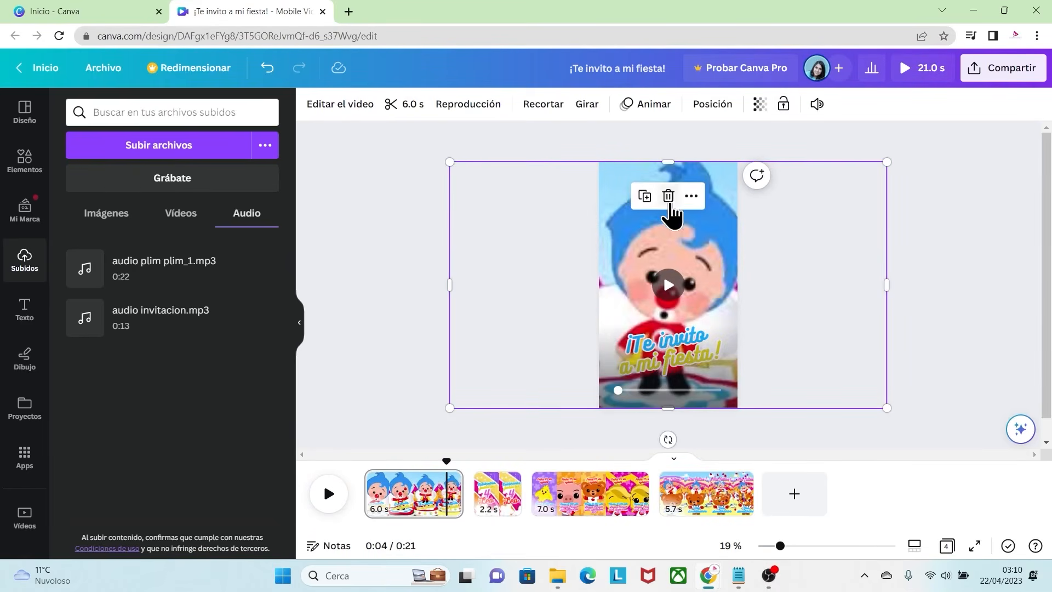
left_click(817, 105)
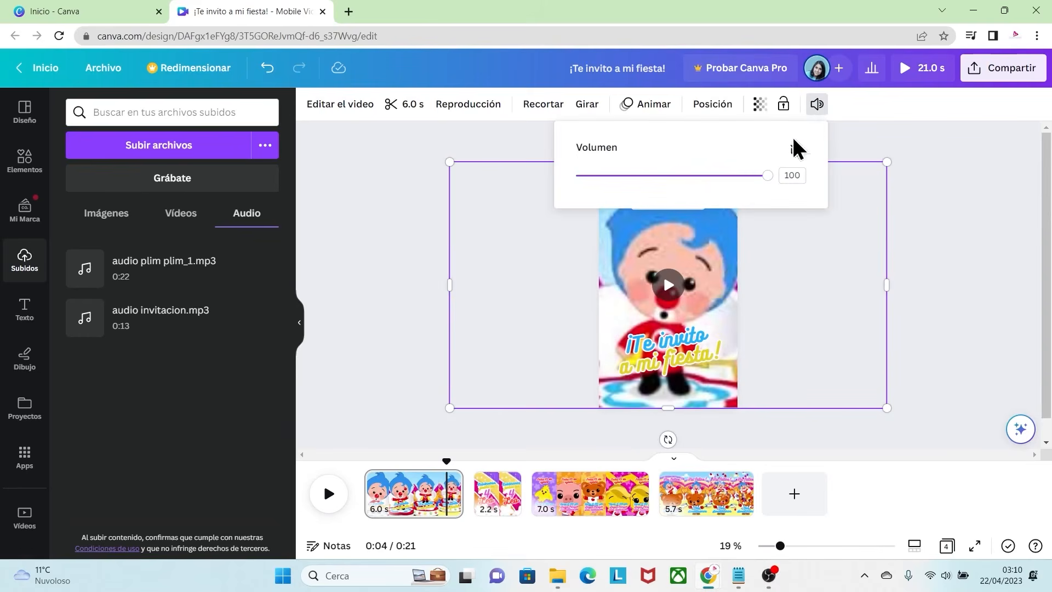
left_click_drag(767, 175, 575, 177)
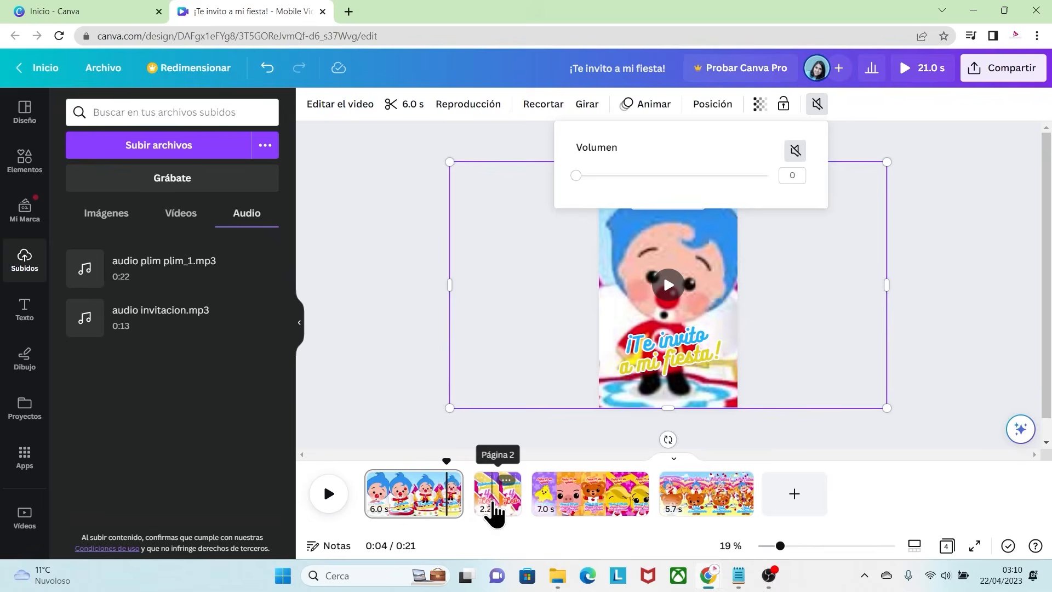
Step: Unlock the second page's video and mute it by lowering its volume to 0
left_click(491, 508)
left_click(686, 203)
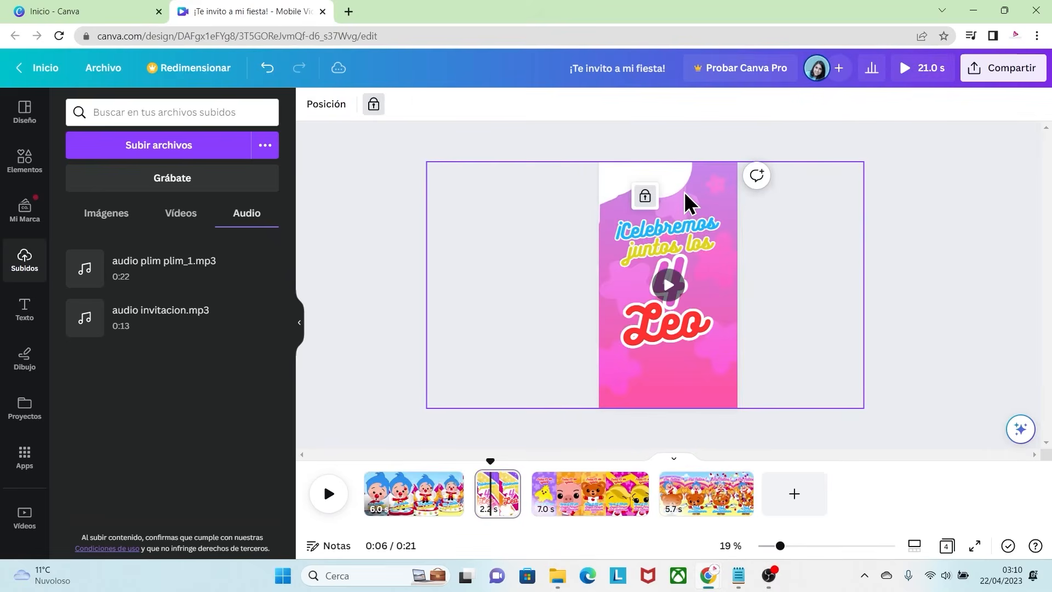
left_click(816, 104)
left_click_drag(766, 175, 566, 177)
Step: Unlock the video on the third page and set its volume to 0
left_click(601, 509)
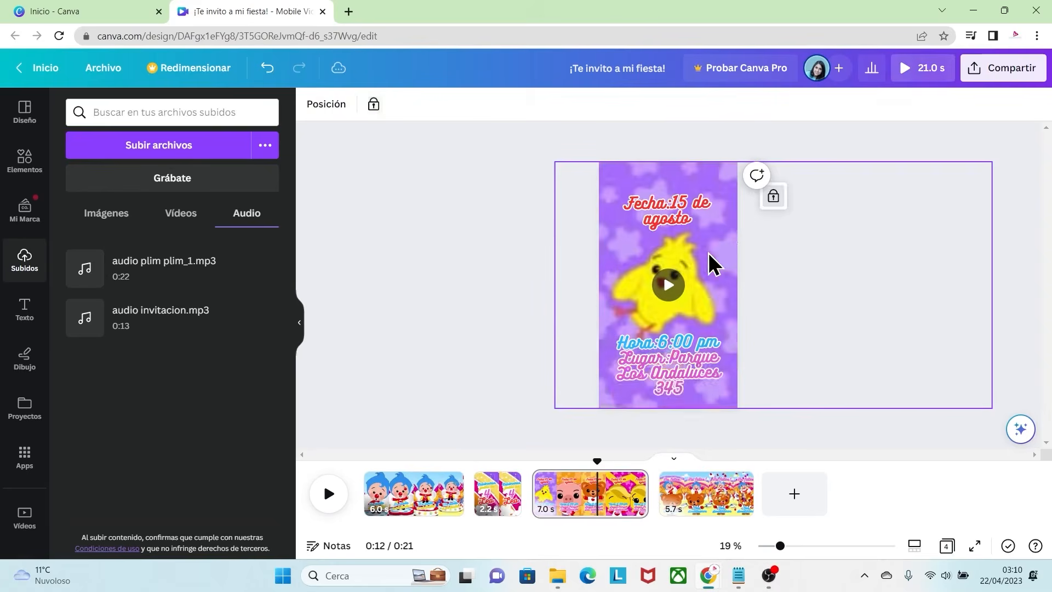
left_click(787, 219)
left_click(814, 104)
left_click_drag(766, 175, 505, 211)
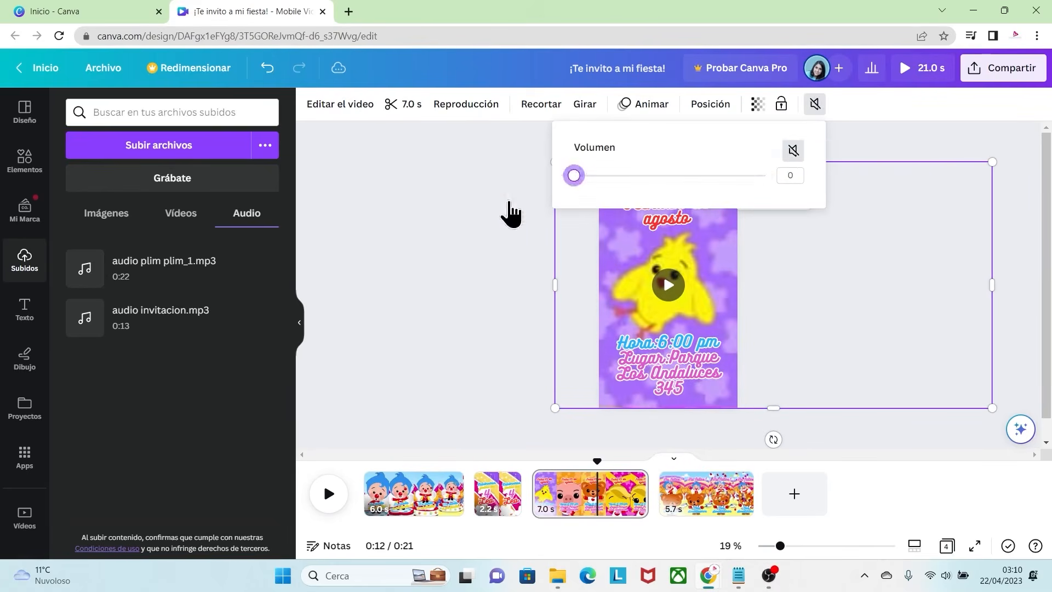
Step: Unlock the fourth page's video, set its volume to 0 and deselect it
left_click(716, 500)
left_click(663, 312)
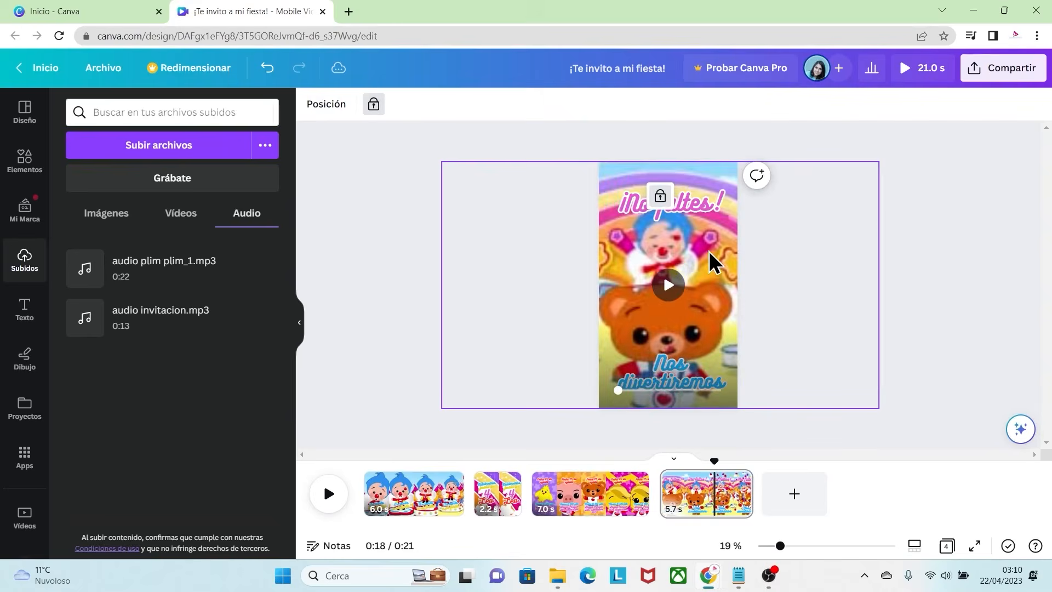
left_click(660, 195)
left_click(816, 104)
left_click_drag(765, 175, 543, 237)
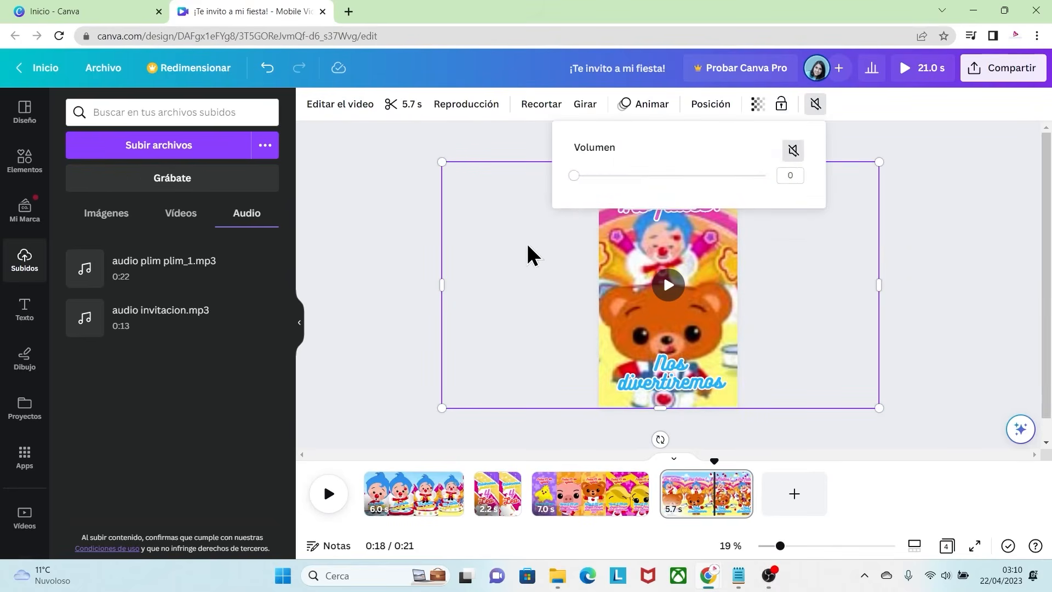
left_click(431, 307)
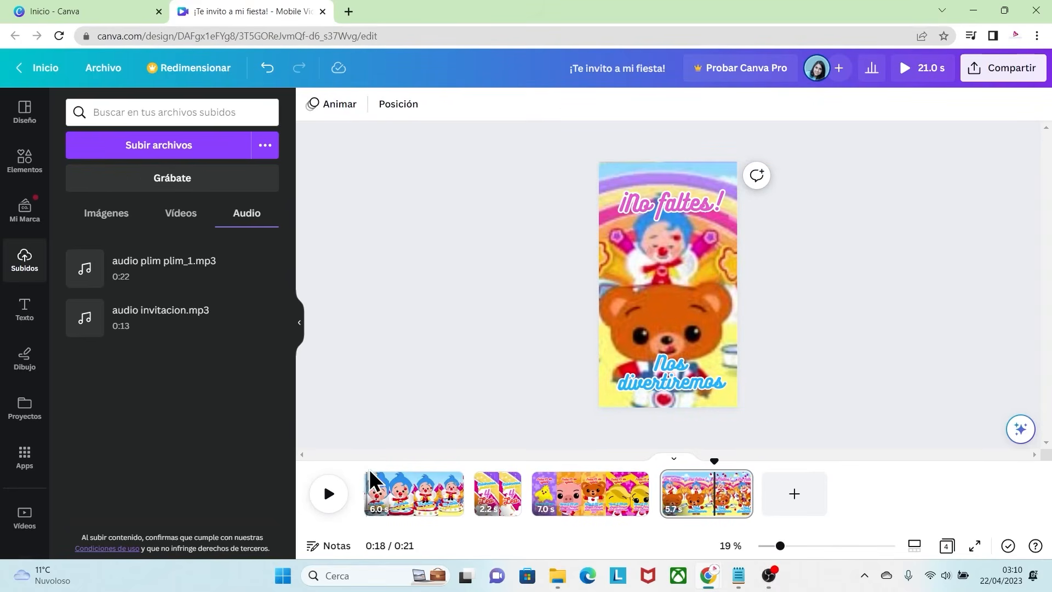
Step: Preview playback from the start of the first page and add "audio plim plim_1.mp3" to the timeline below the pages
left_click(367, 484)
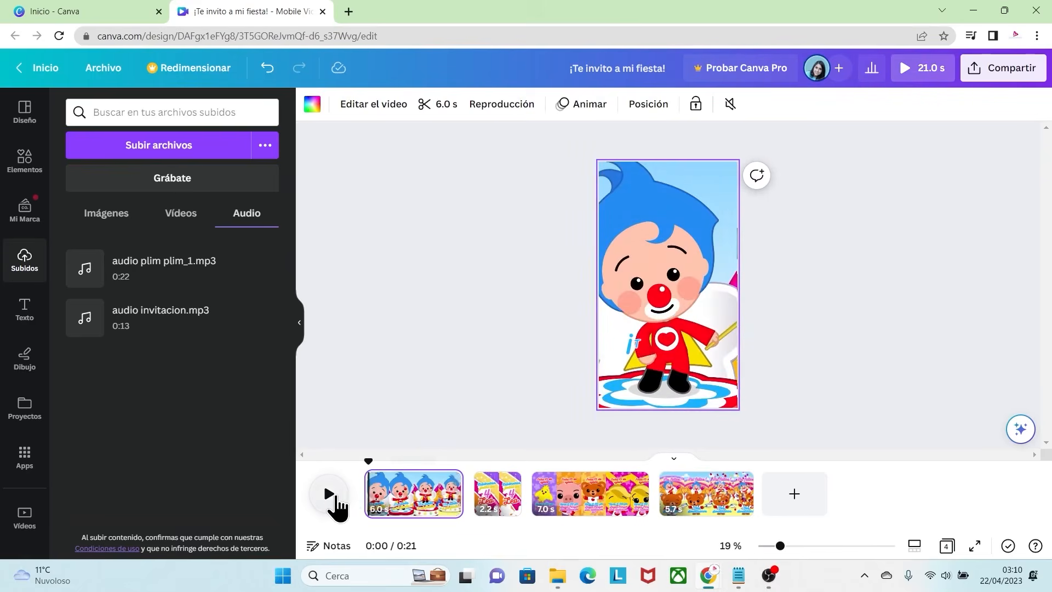
left_click(331, 494)
left_click(330, 494)
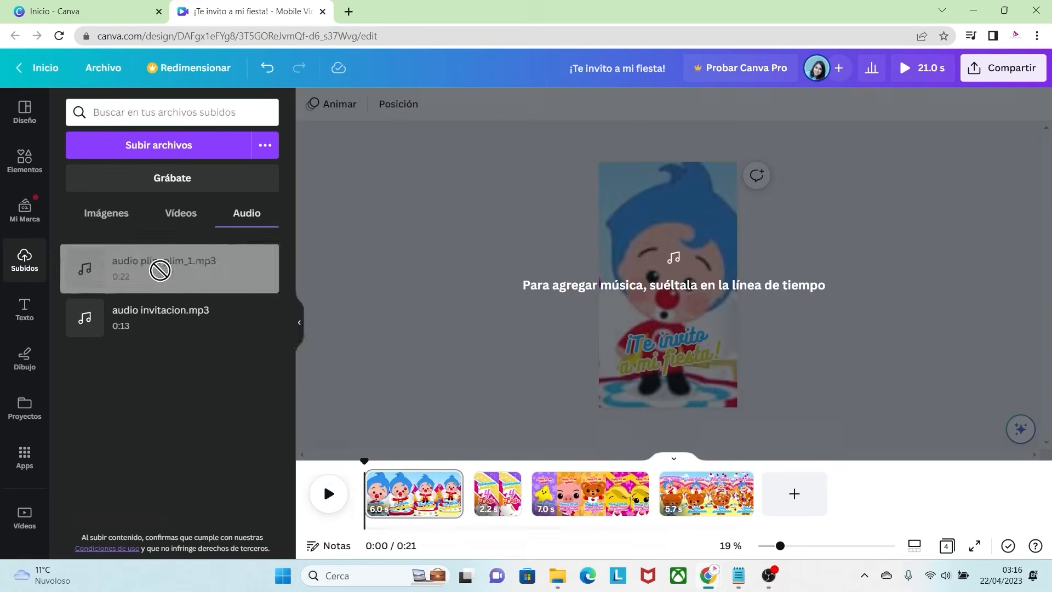
left_click_drag(157, 270, 364, 515)
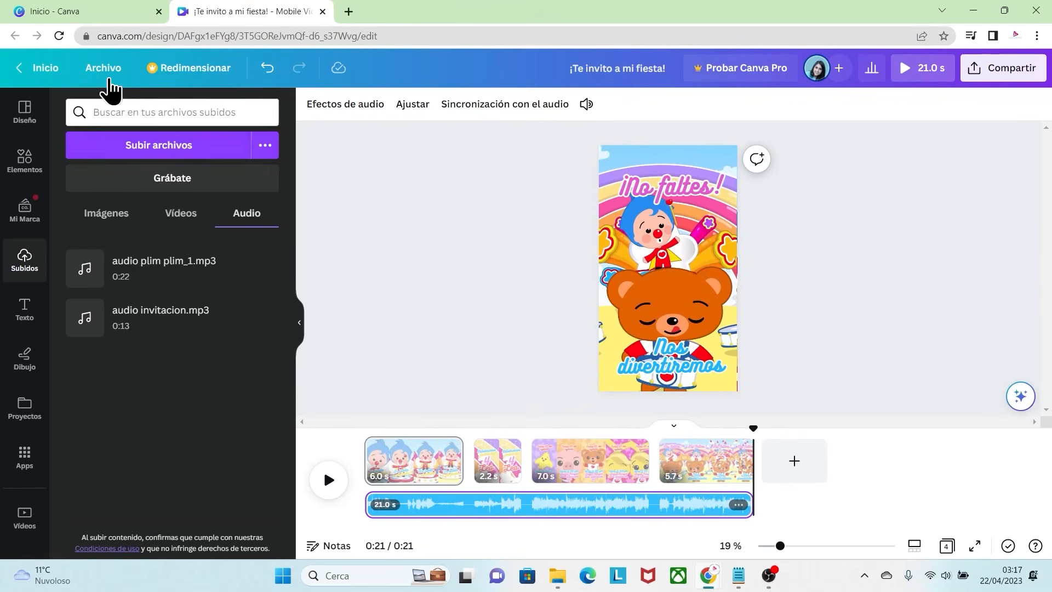
Step: Download all four pages of the design as an MP4 video in 1080p (HD) quality
left_click(103, 68)
left_click(124, 365)
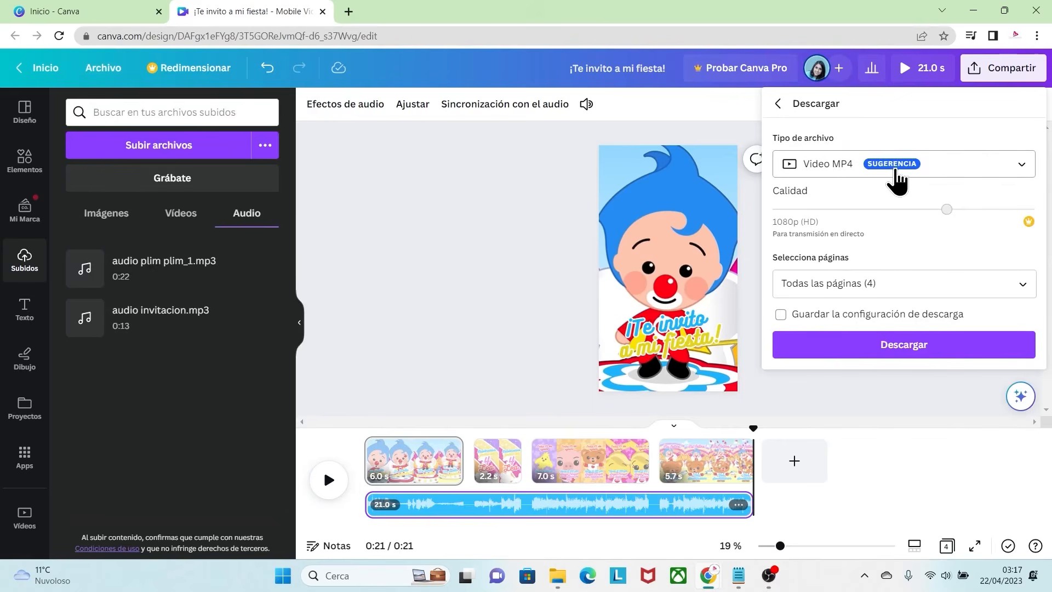
left_click(913, 357)
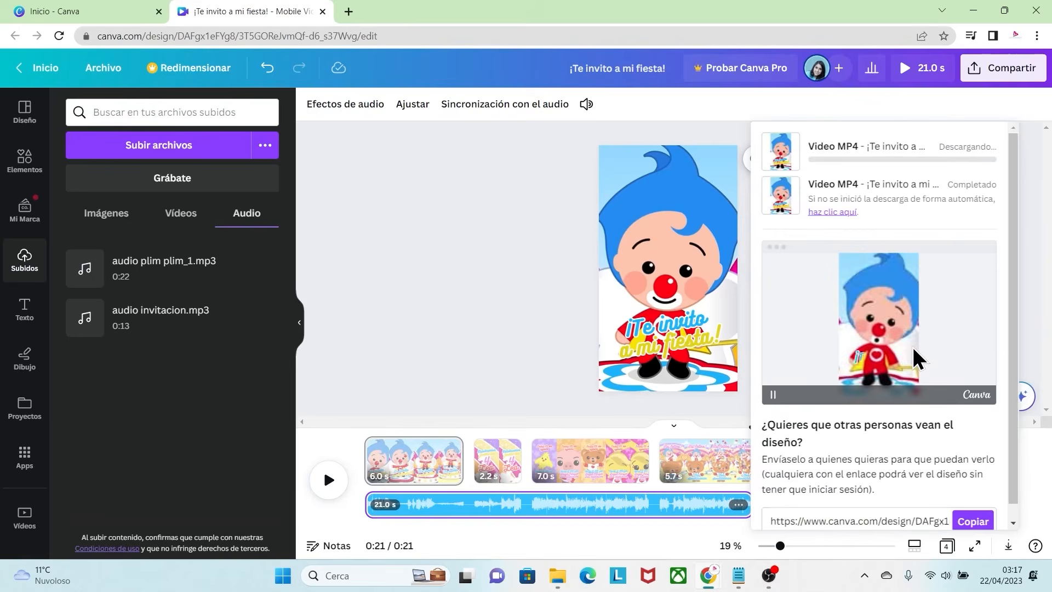